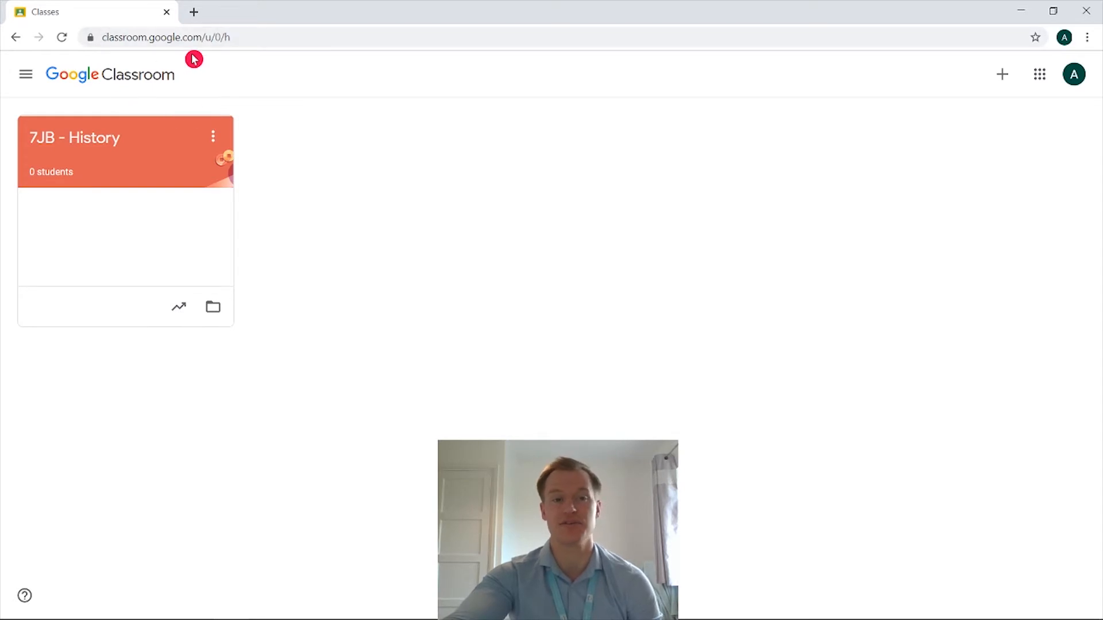
Step: Create a quiz assignment titled "History Week 3 Quiz" in the classwork of the 7JB - History class
click(98, 145)
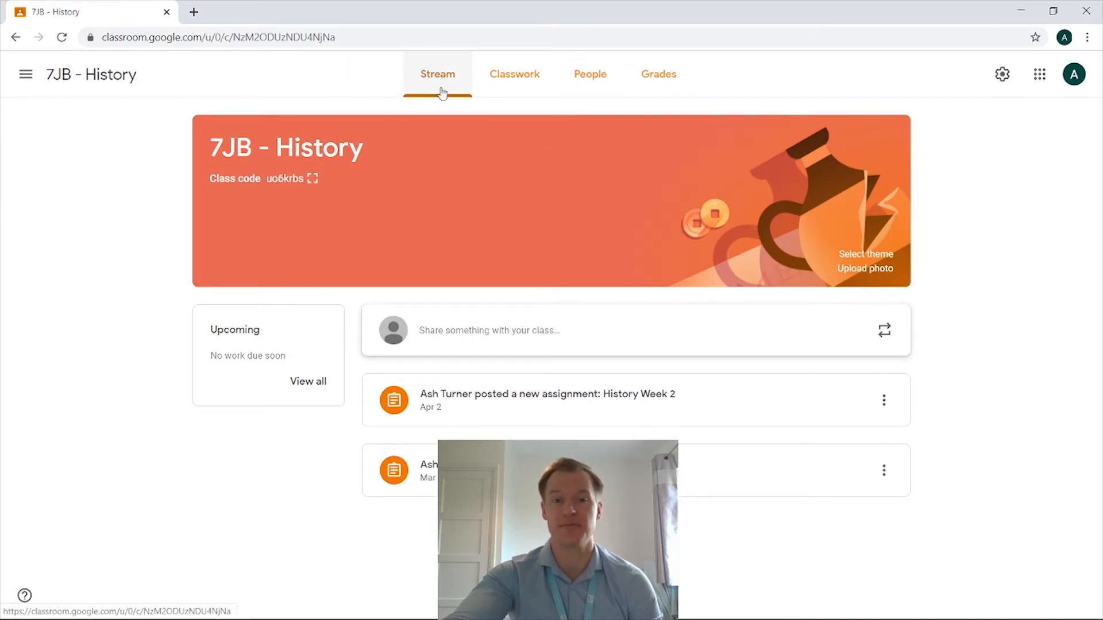
click(530, 82)
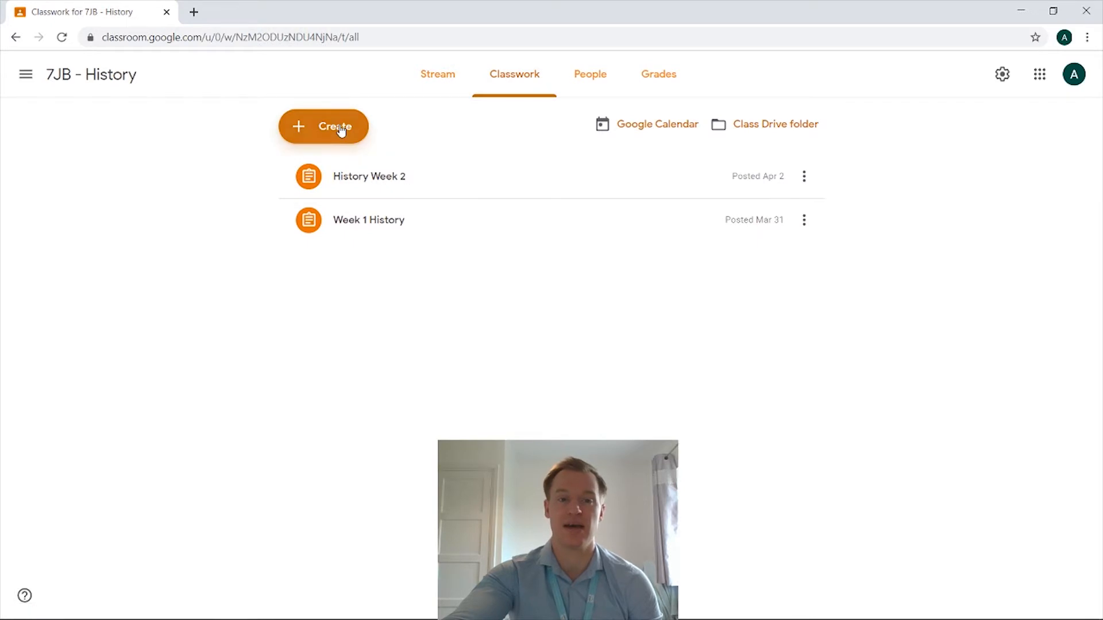
click(342, 131)
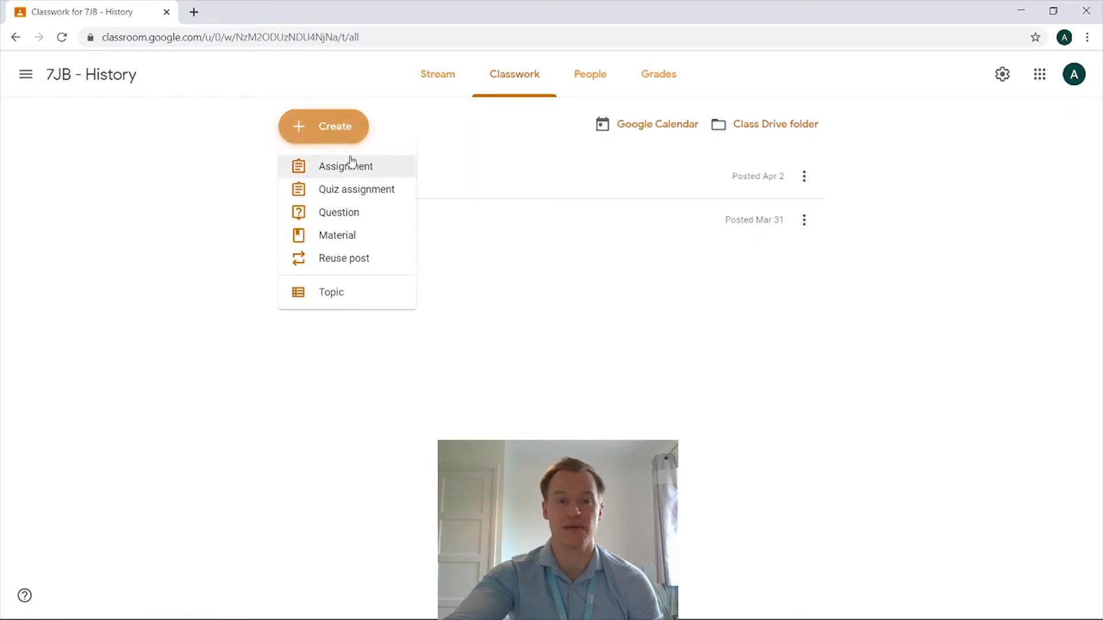
click(375, 198)
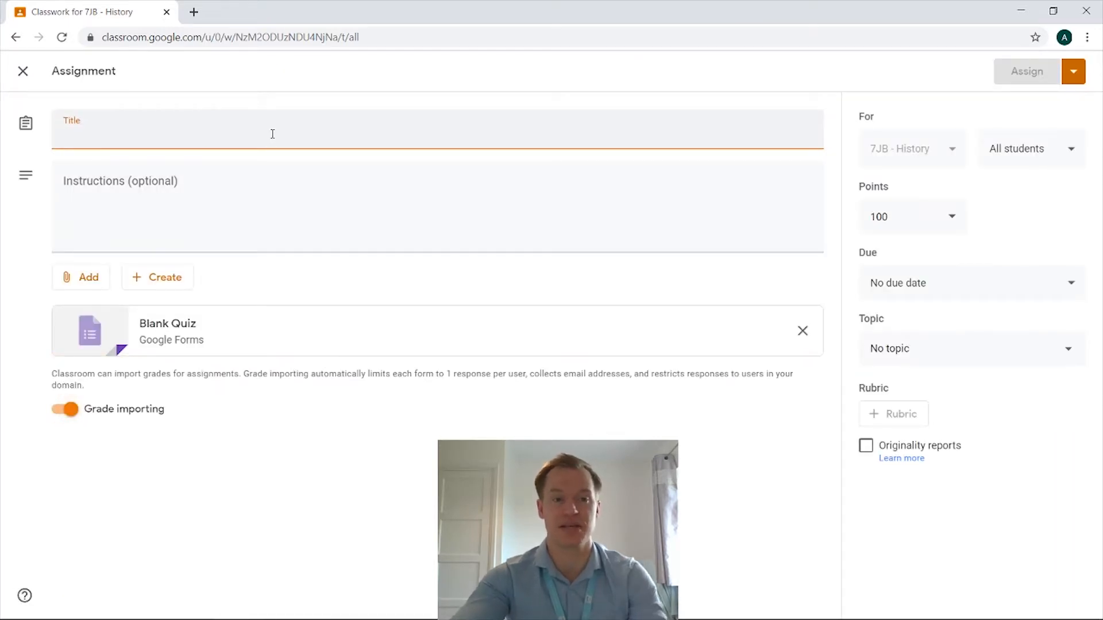
text(Histor)
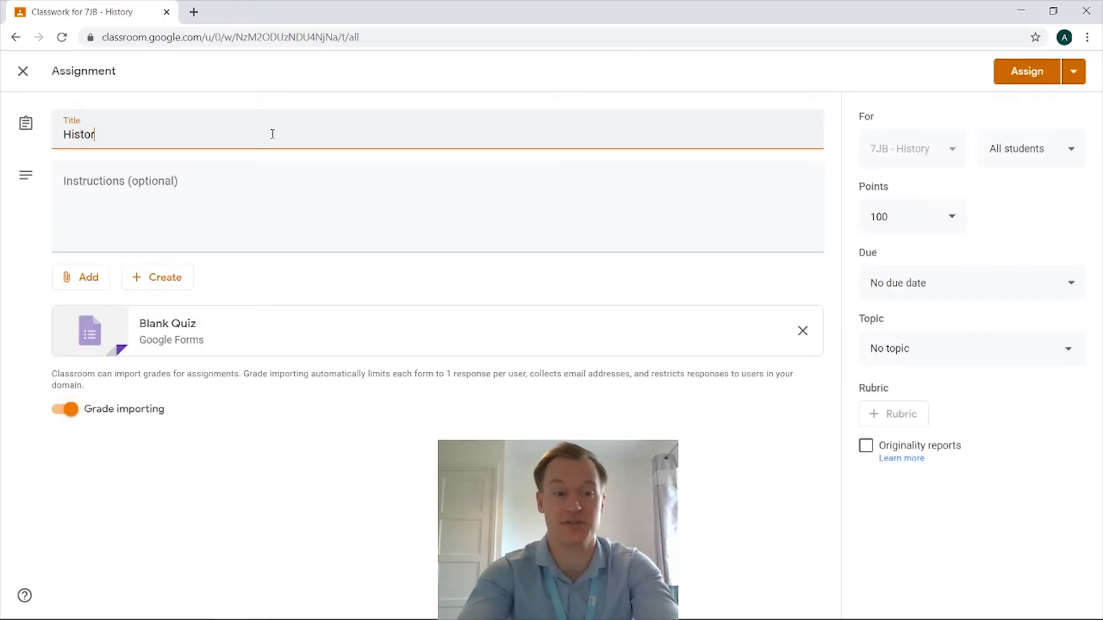
text(y Week 3 Quiz)
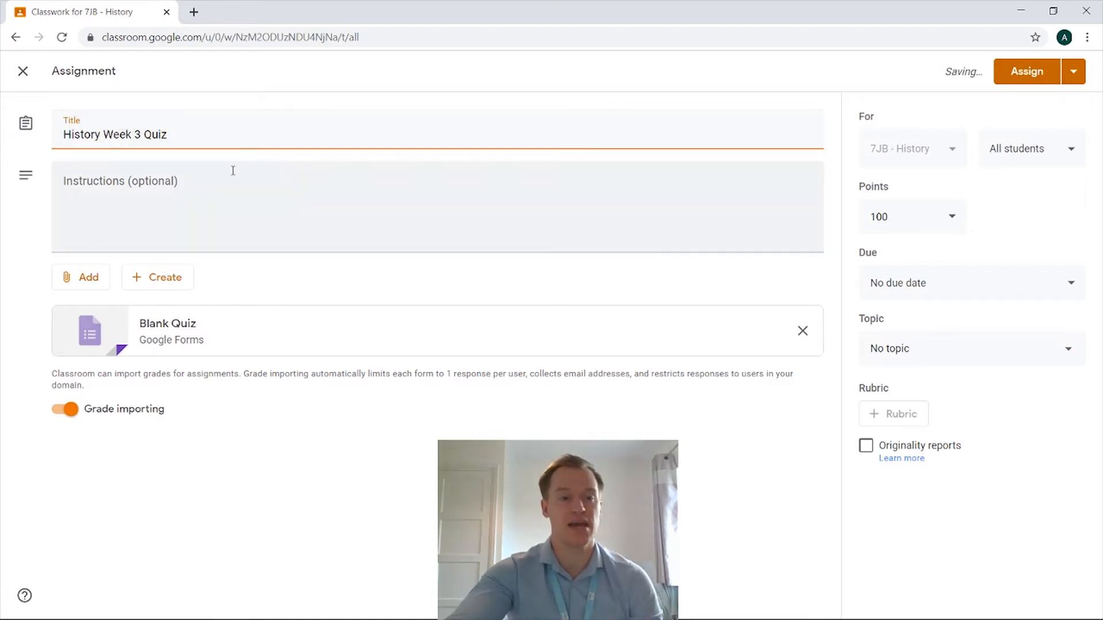
click(208, 197)
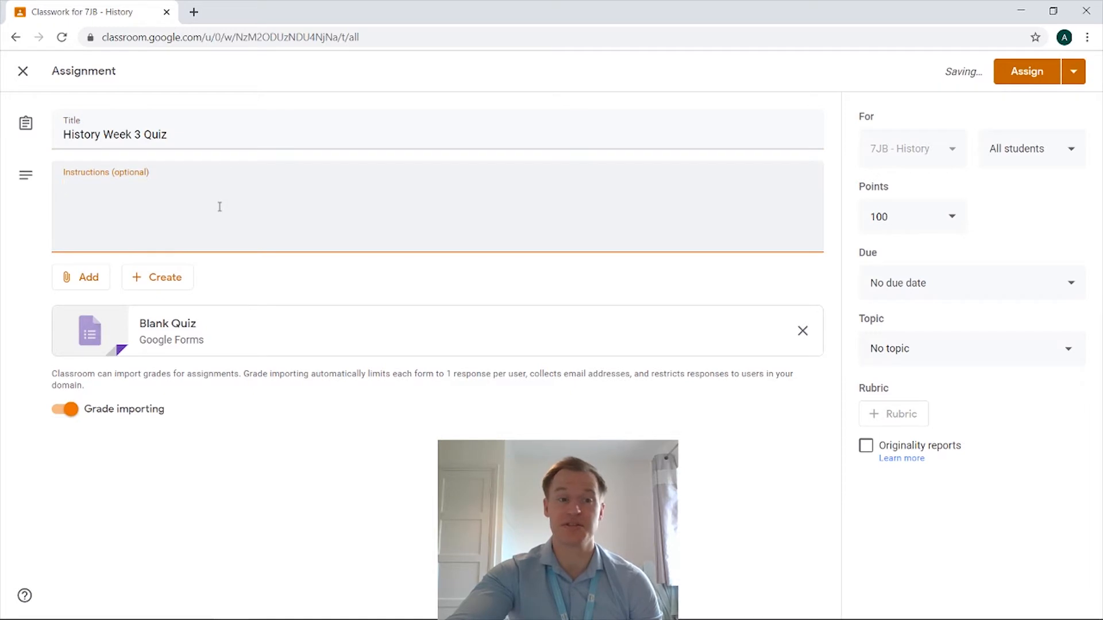
click(77, 278)
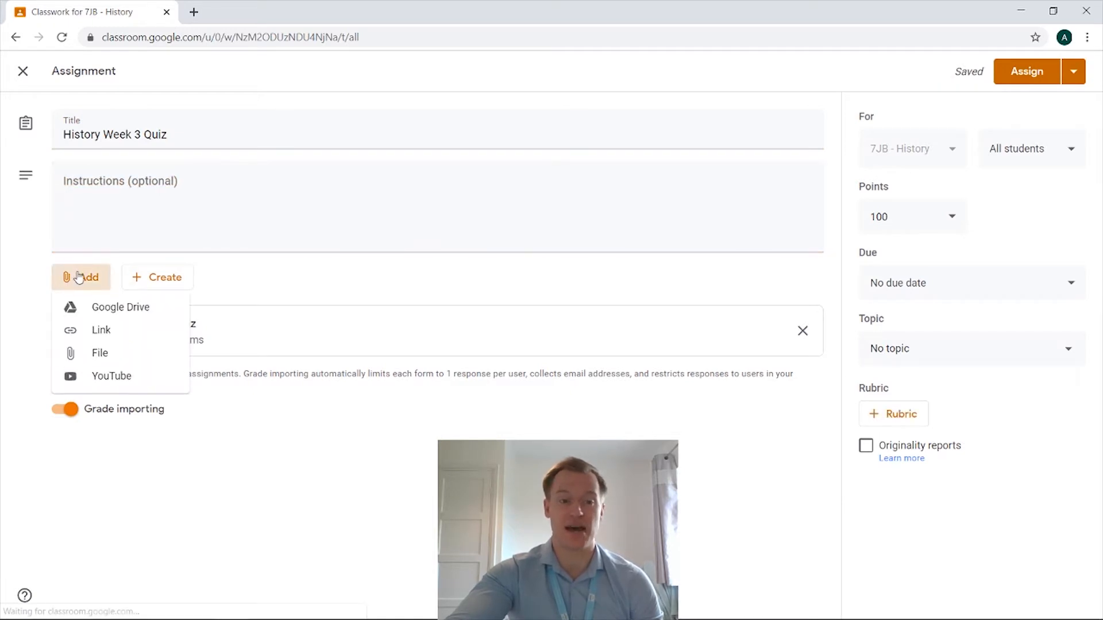
click(278, 286)
click(158, 278)
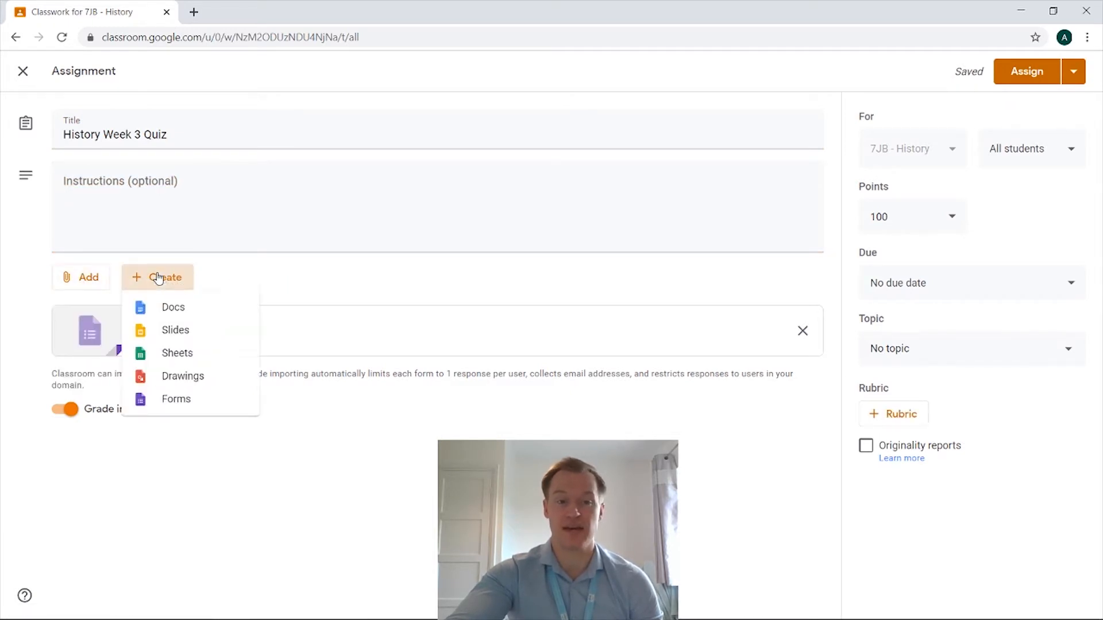
click(279, 273)
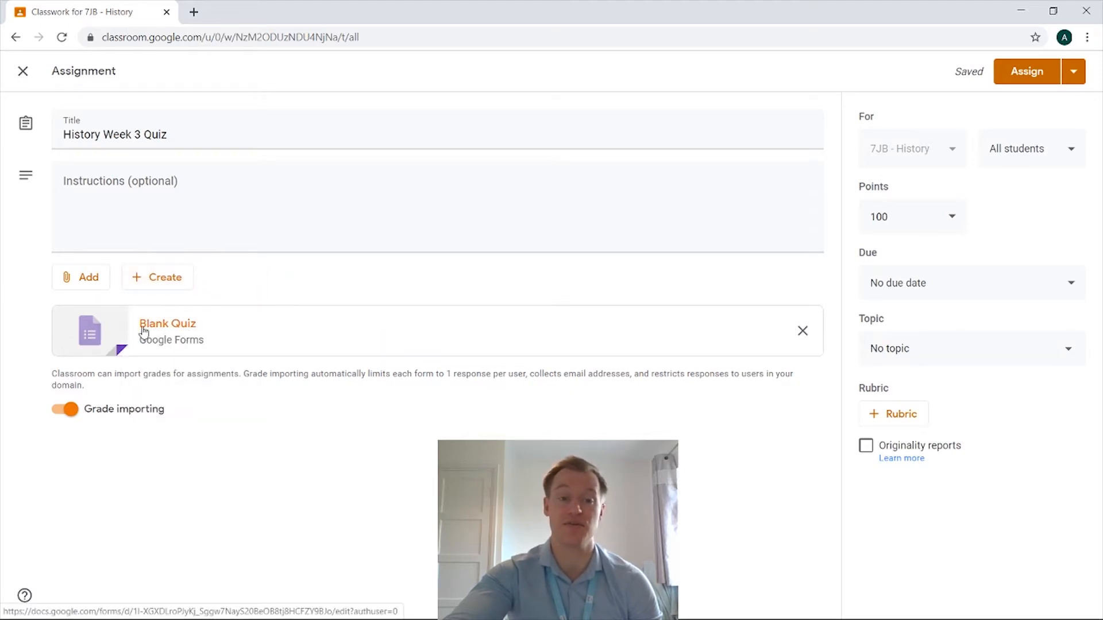
Step: Open the attached Blank Quiz form and rename its file as "History Week 3 Quiz"
click(186, 331)
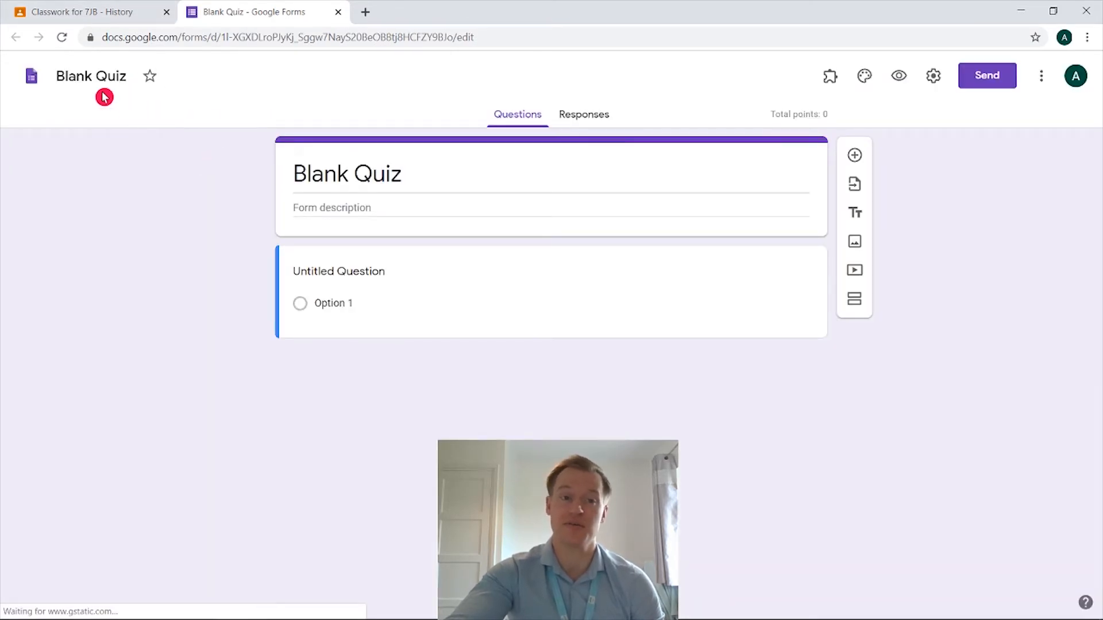
click(123, 76)
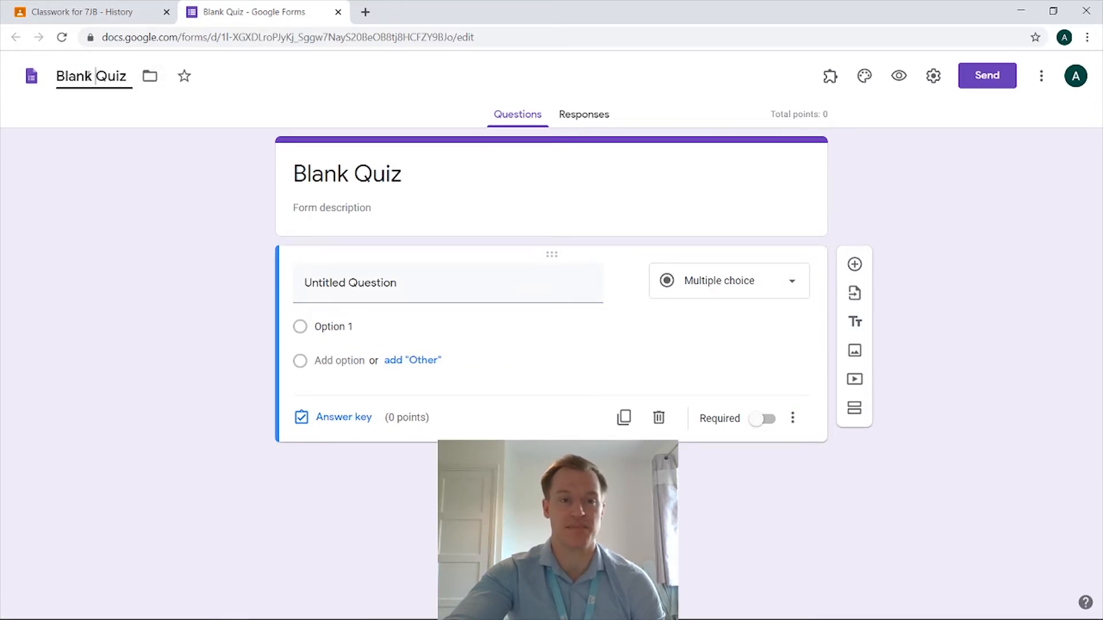
key(shift+Home)
key(BackSpace)
text(H)
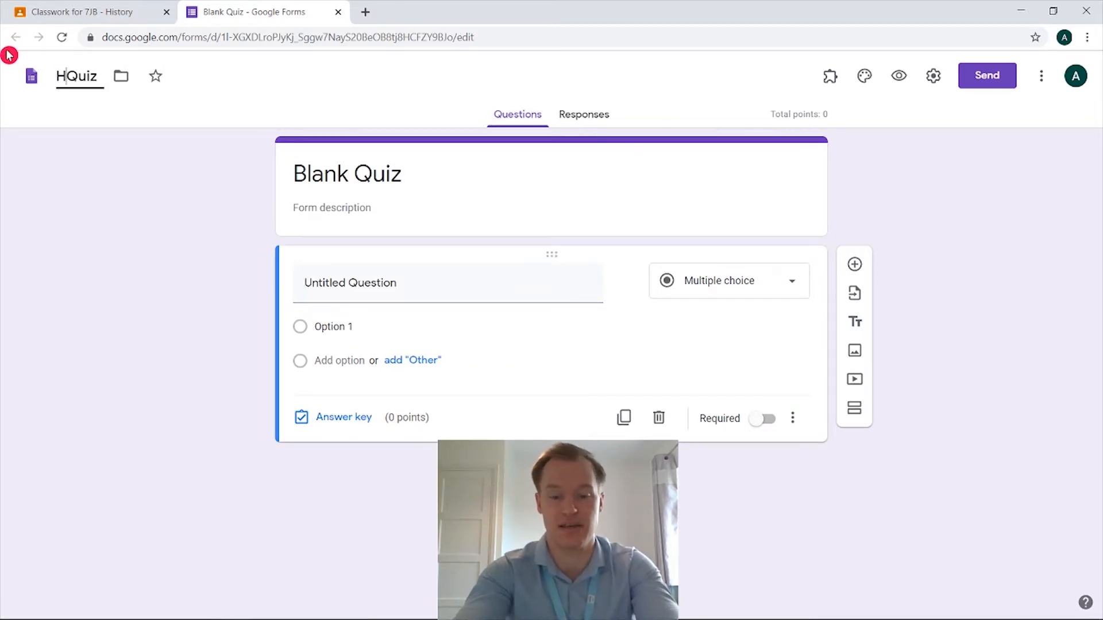
text(istory Week)
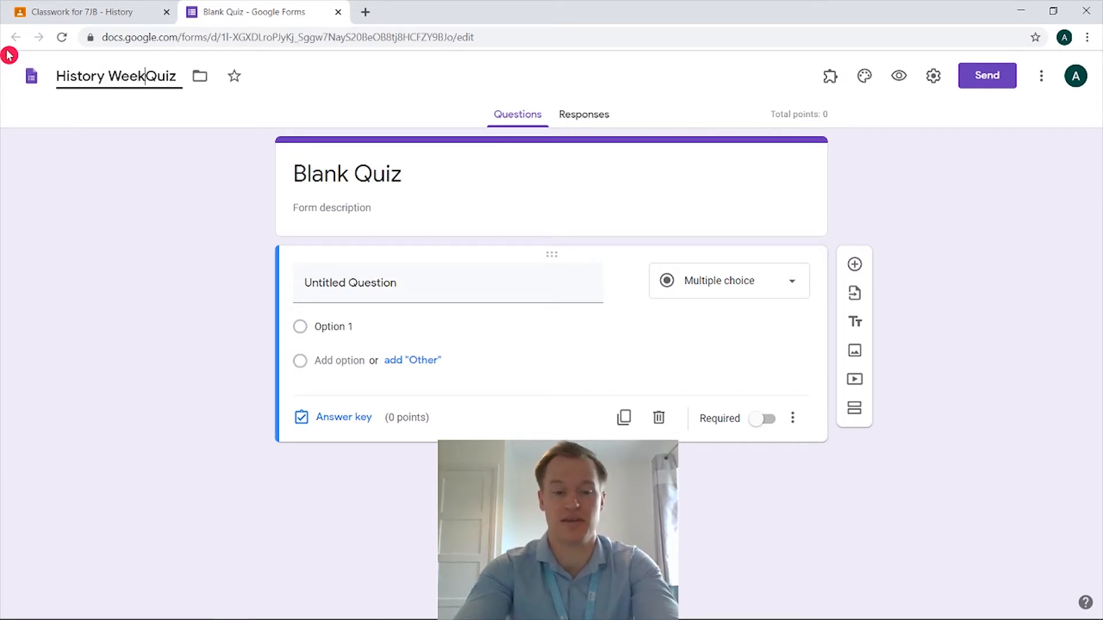
text( 3)
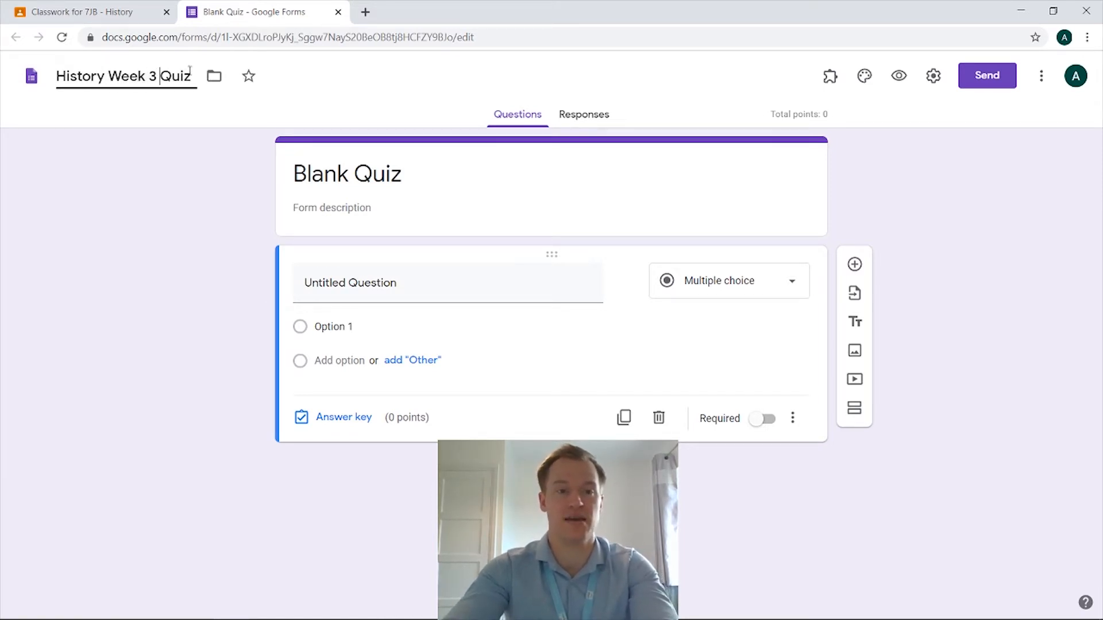
Step: Copy the file name "History Week 3 Quiz" into the form's title, replacing the default heading
drag(191, 75, 56, 76)
key(ctrl+c)
click(433, 172)
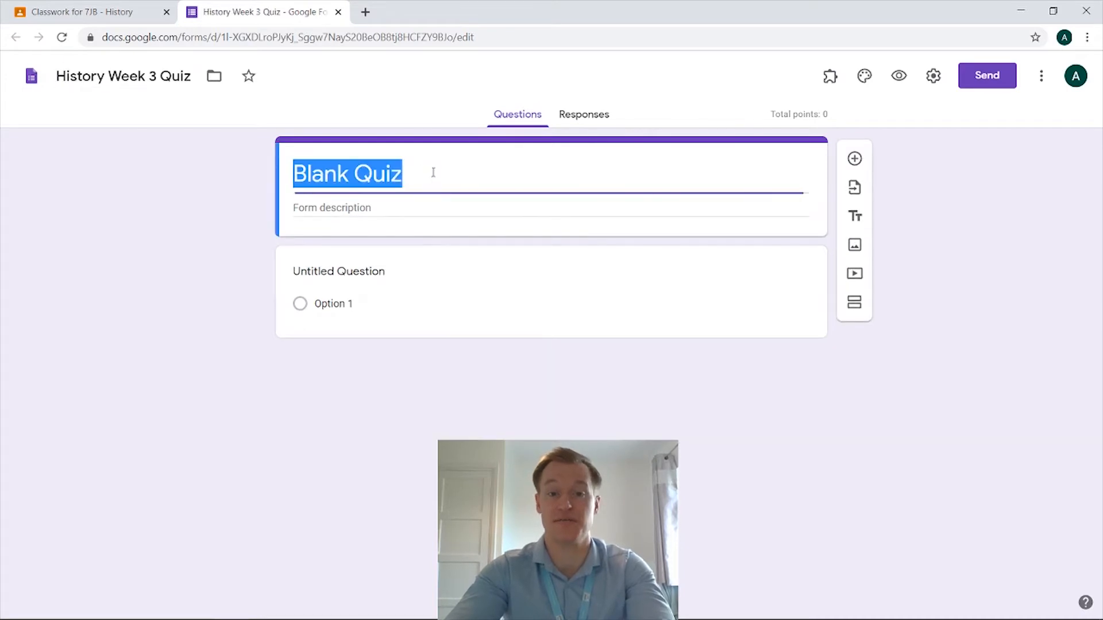
key(ctrl+v)
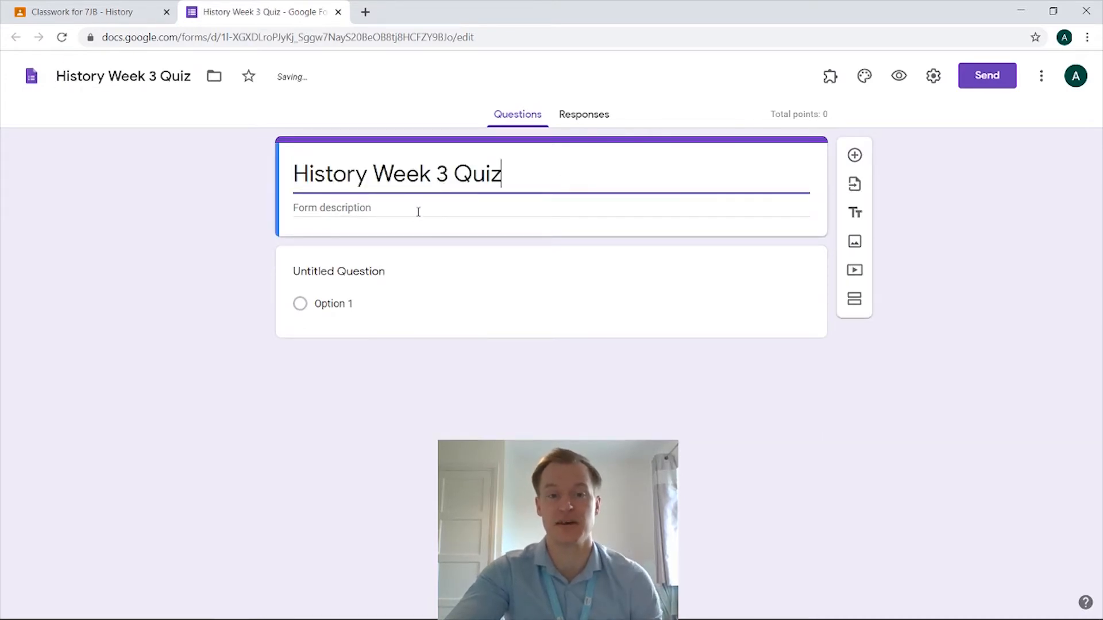
click(419, 211)
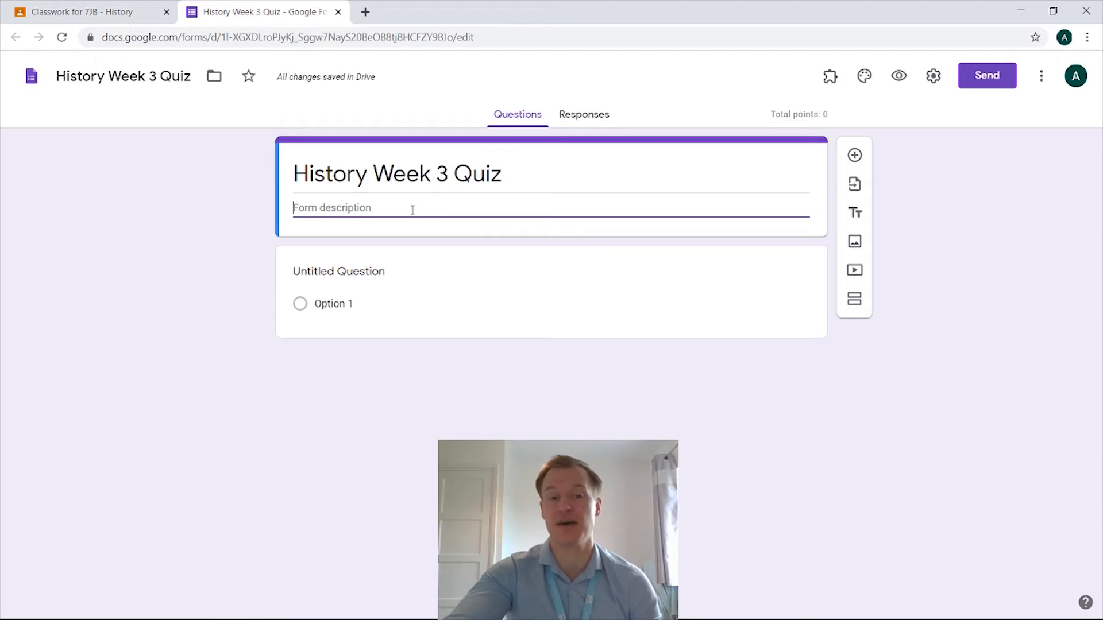
Step: Name the first question "Question 1" and give it the multiple-choice options A, B, C and D
click(434, 281)
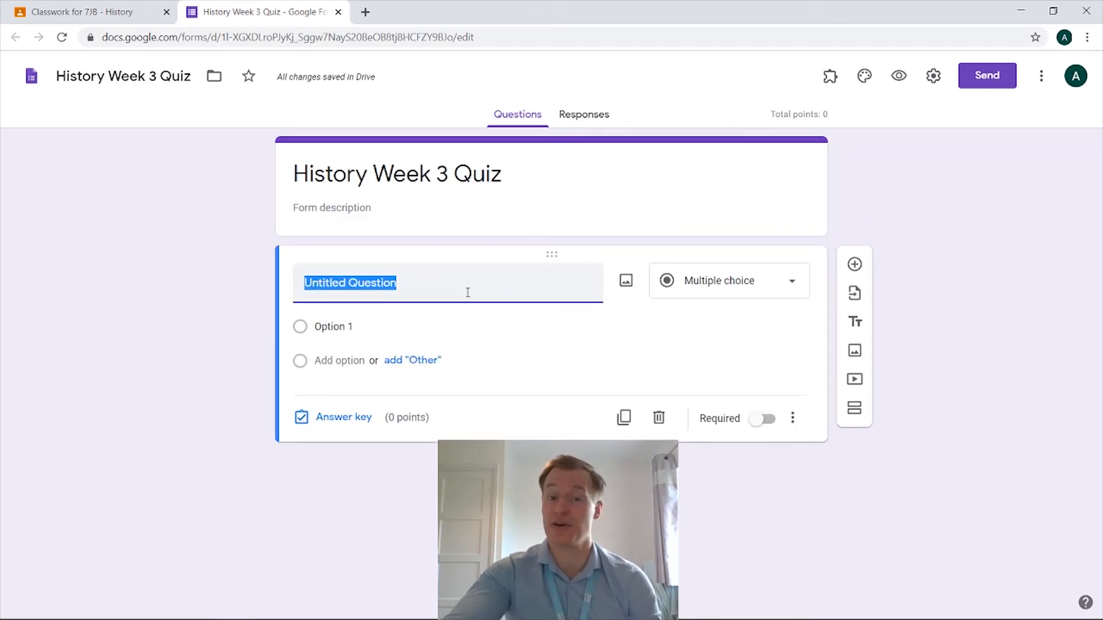
text(Question 1)
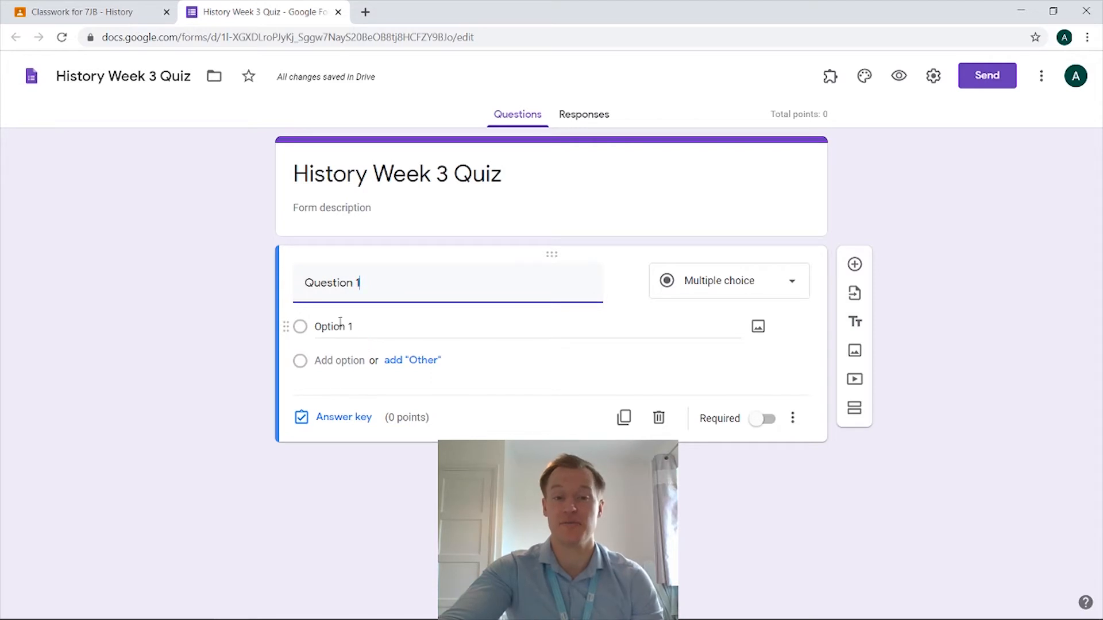
click(387, 323)
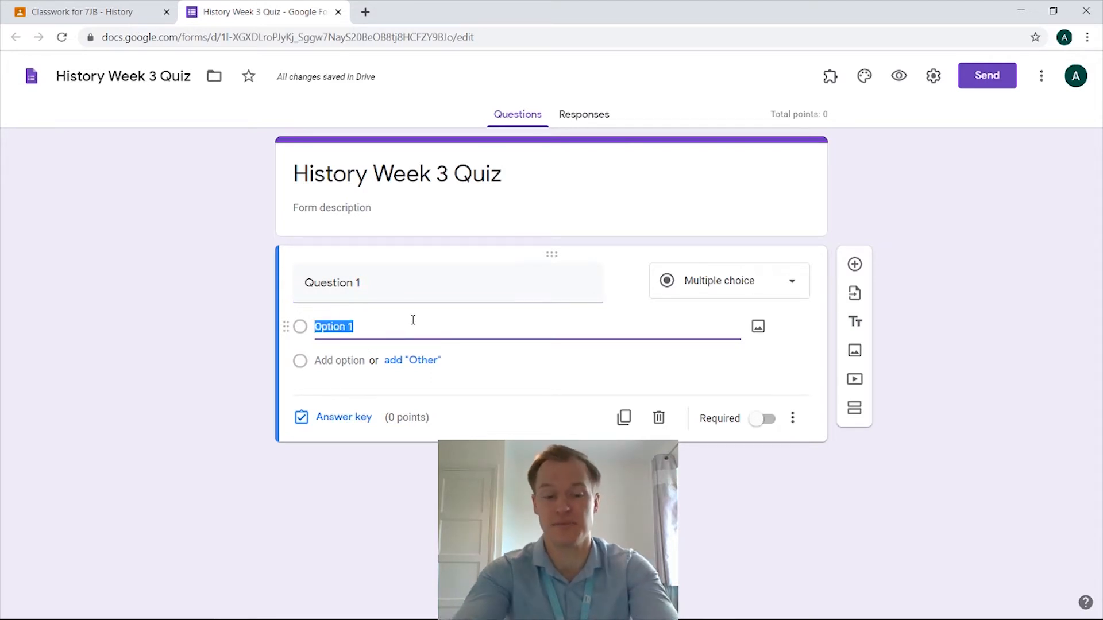
text(A)
key(Return)
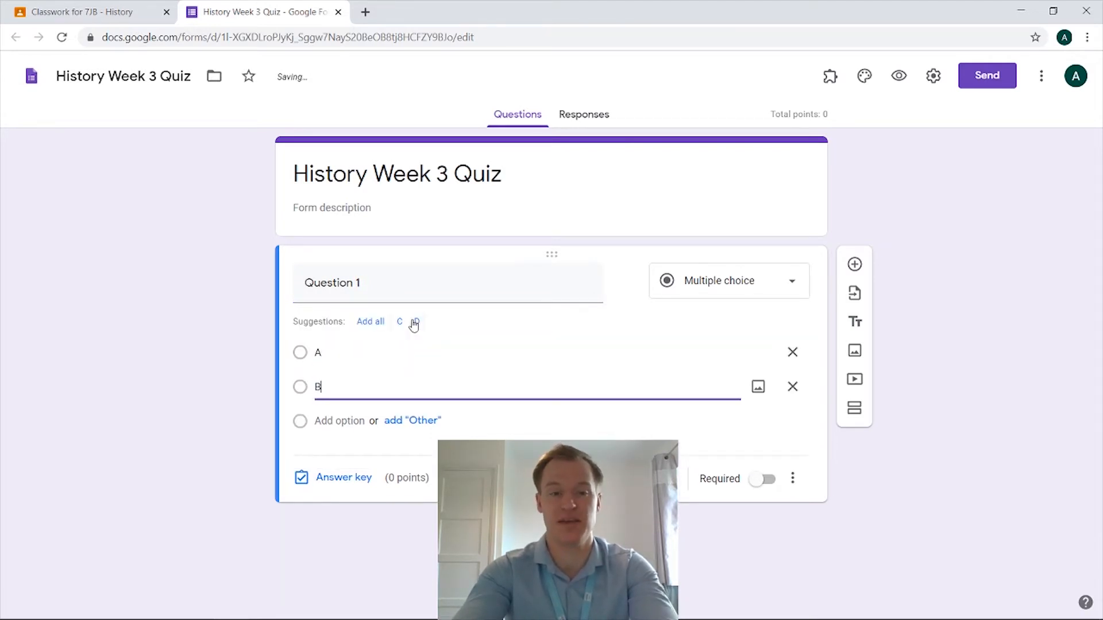
click(415, 323)
key(Return)
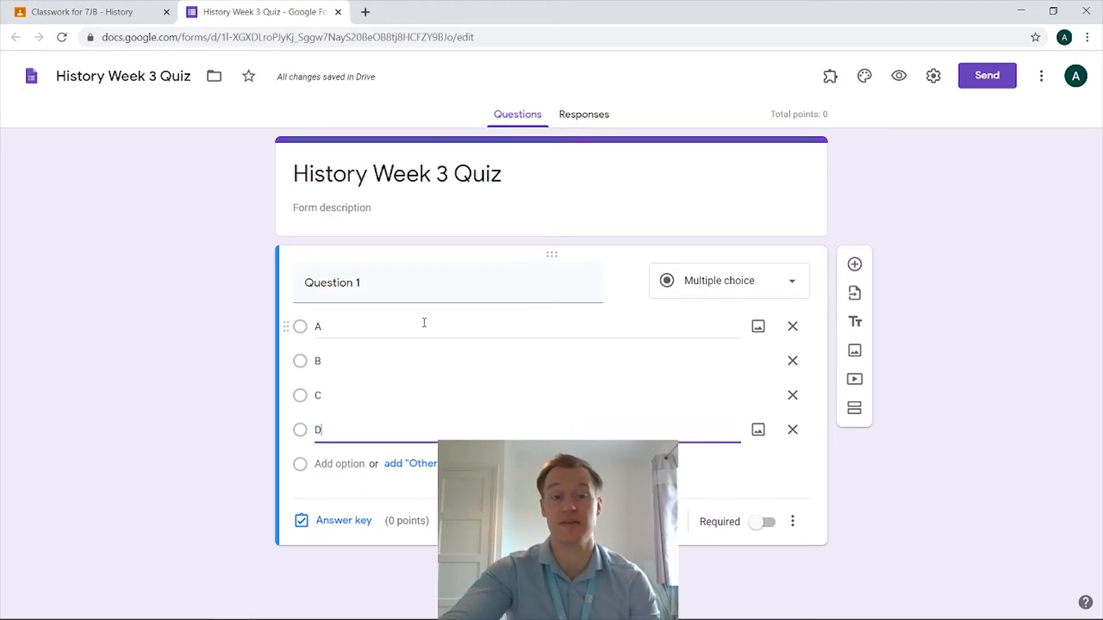
Step: Make Question 1 a required question
click(759, 327)
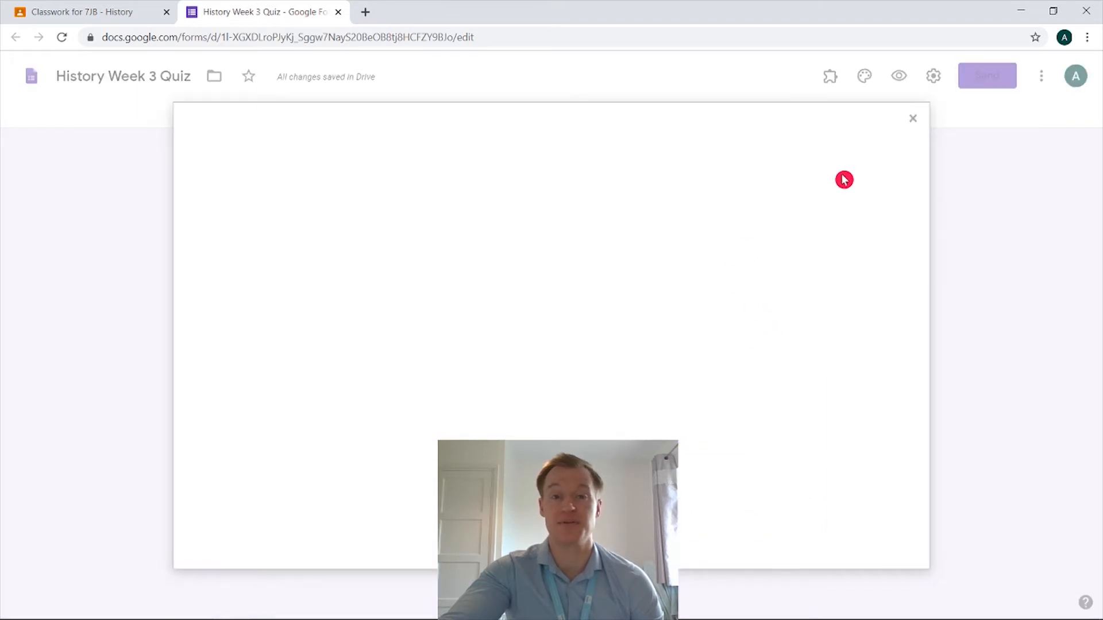
click(904, 132)
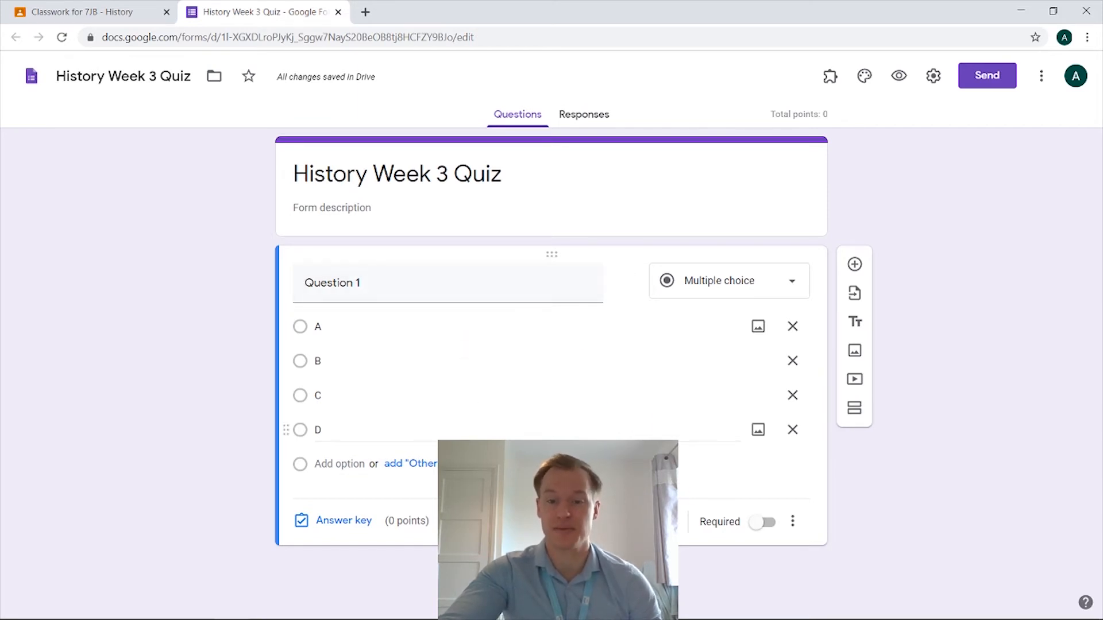
click(762, 524)
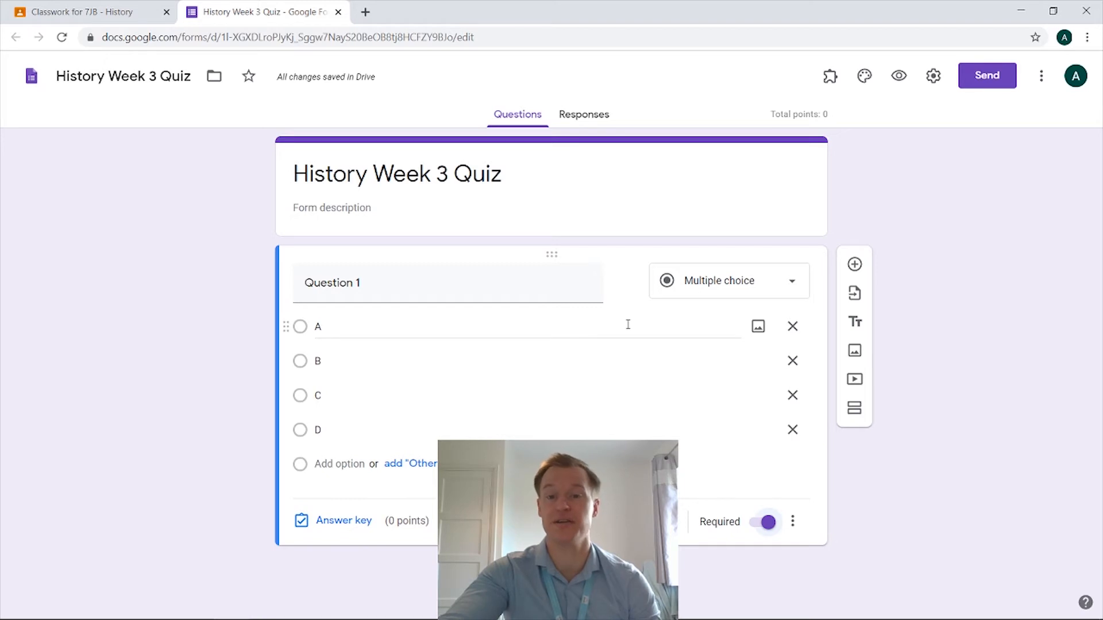
Step: Add a second question below Question 1 and title it "Question 2"
click(854, 263)
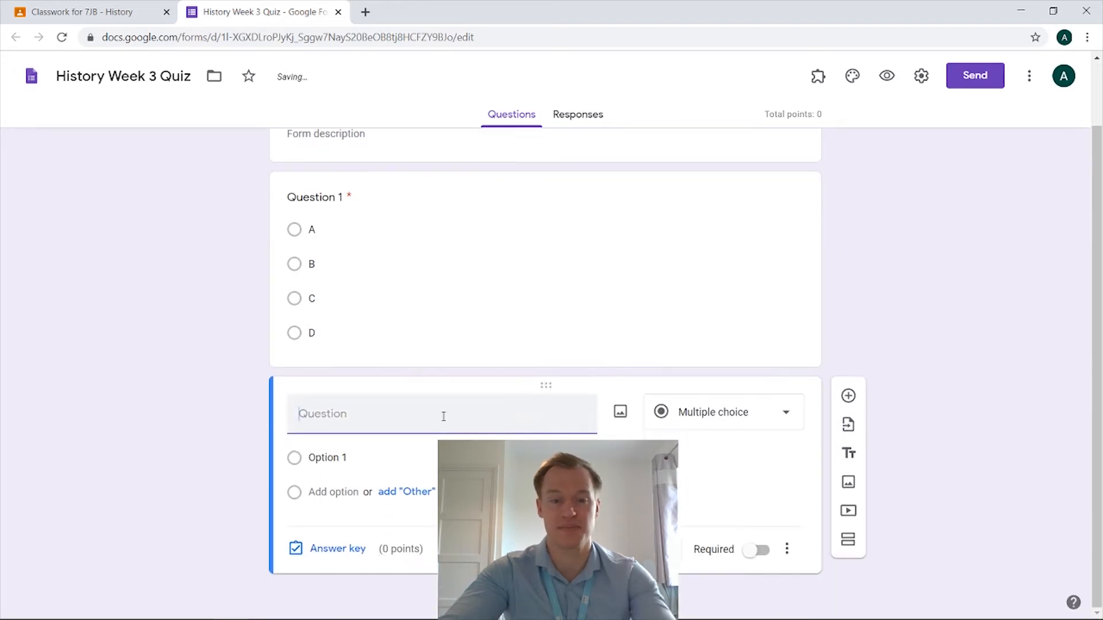
text(Question )
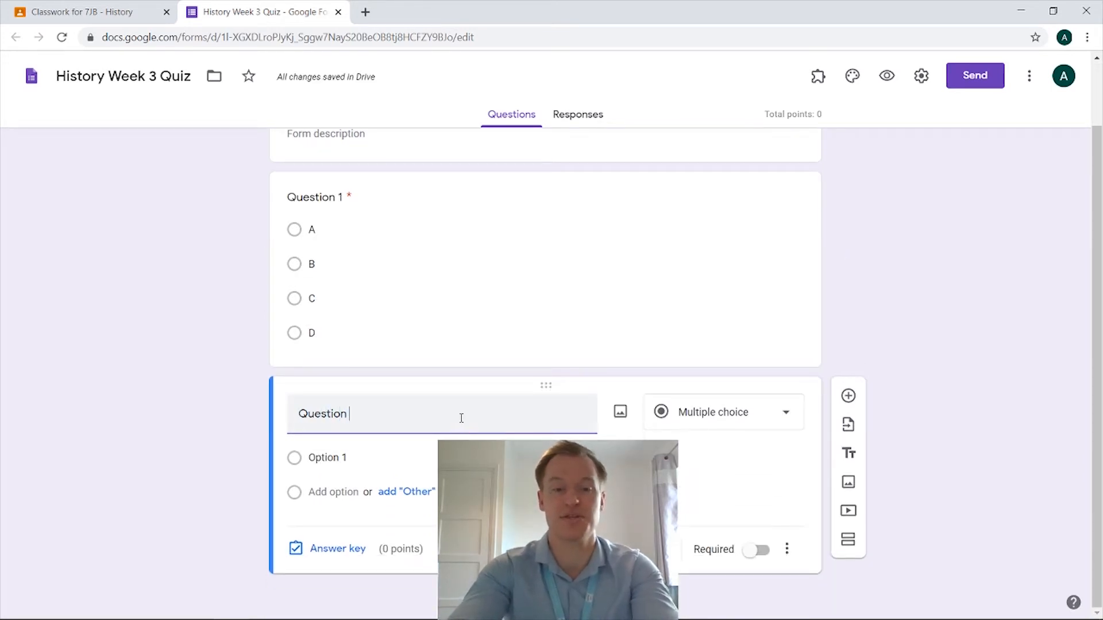
text(2)
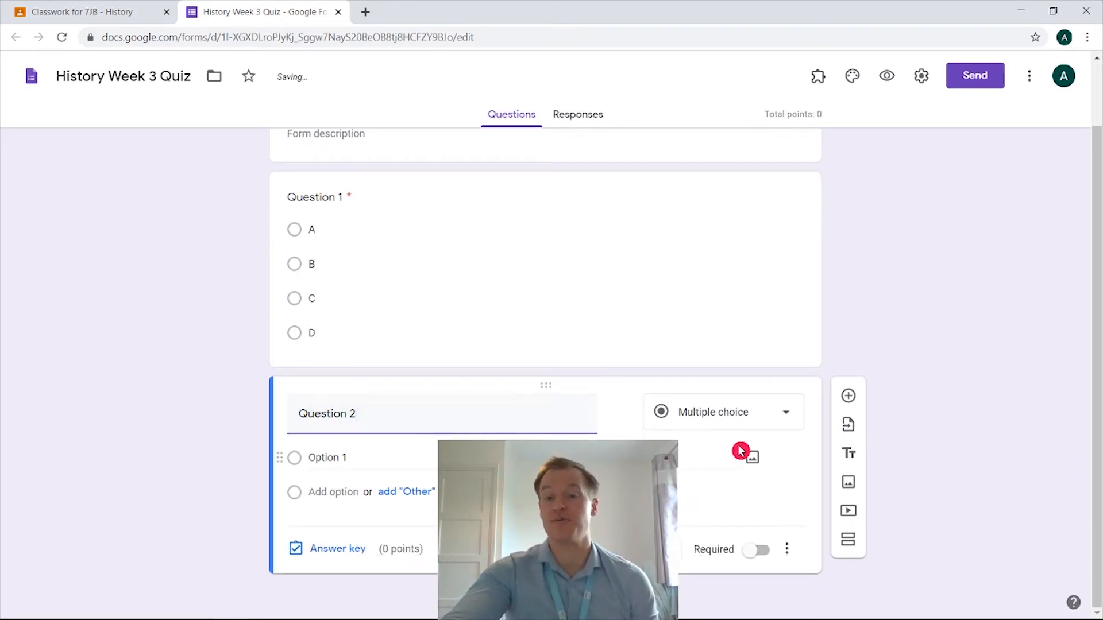
Step: Try the Short answer and Paragraph answer types on Question 2
click(771, 416)
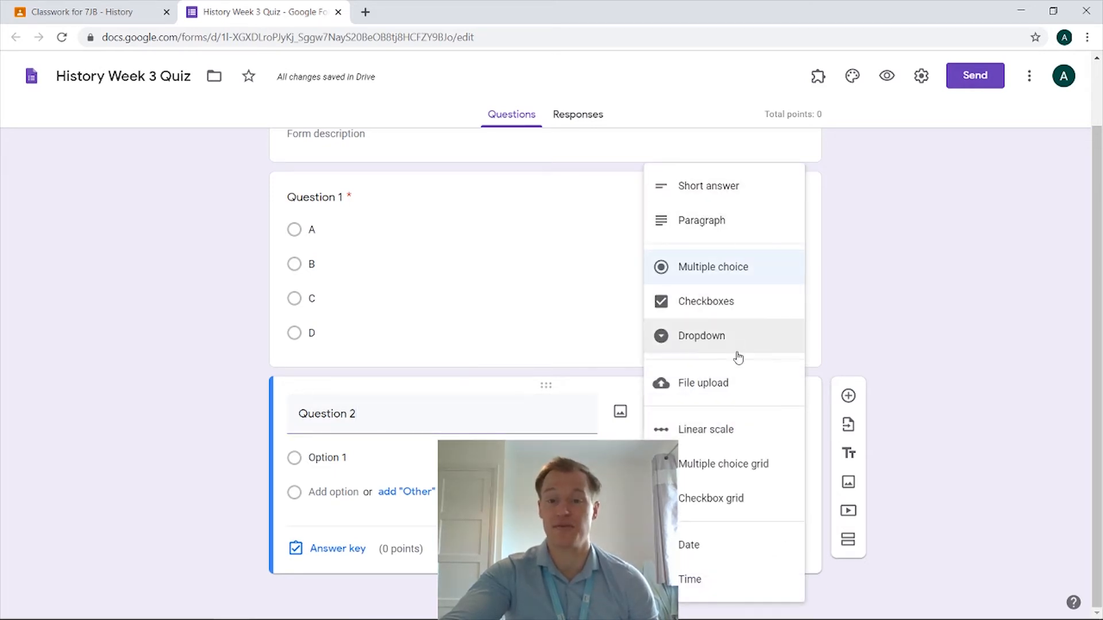
click(728, 197)
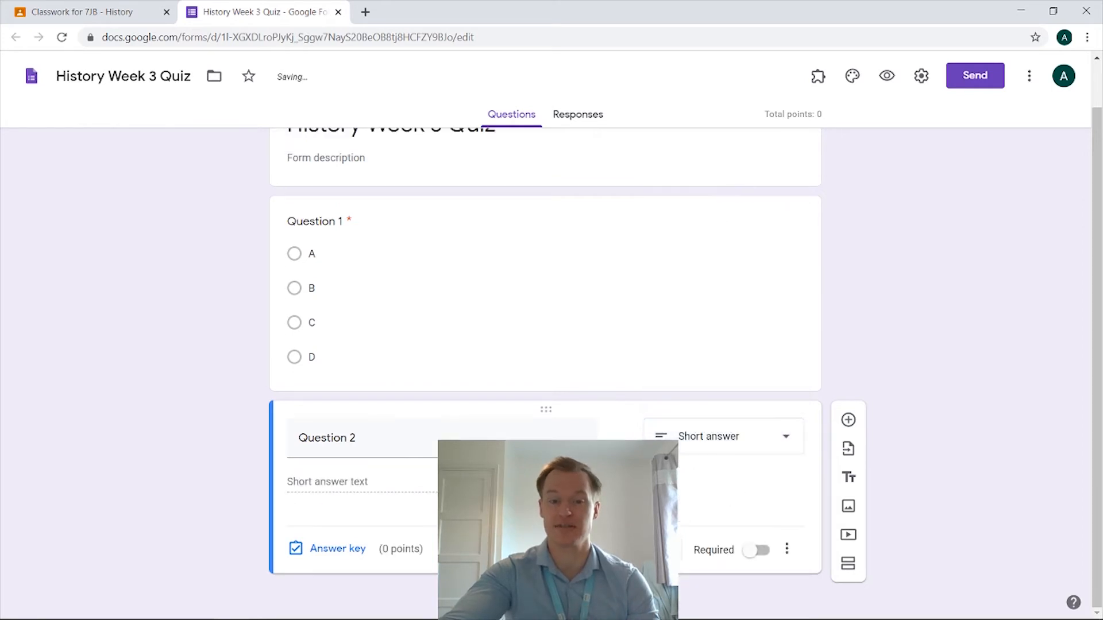
click(704, 438)
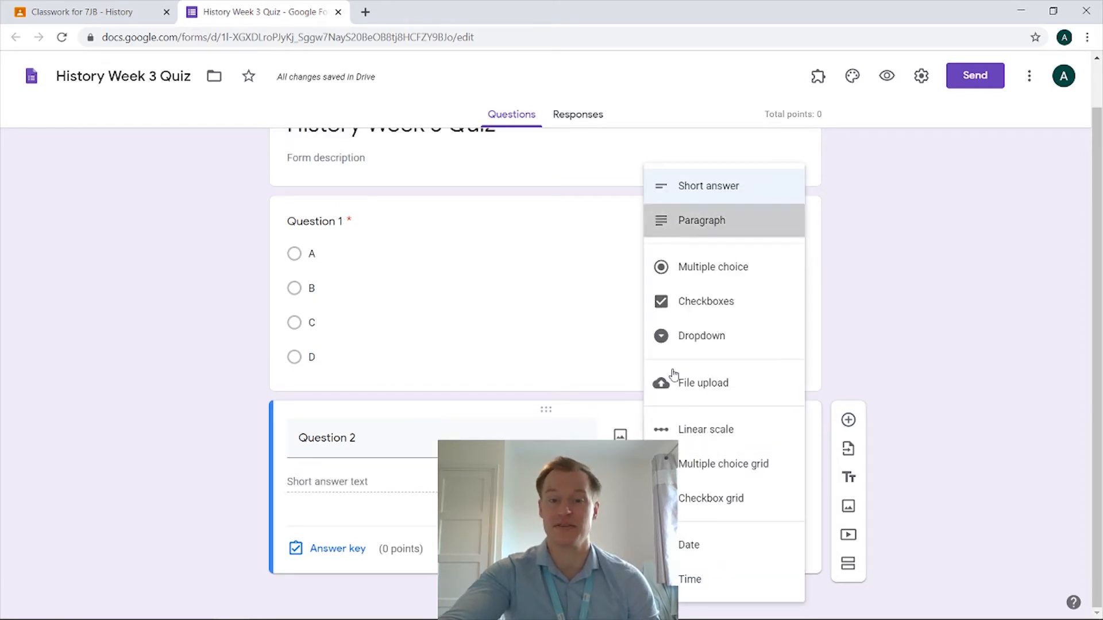
click(702, 221)
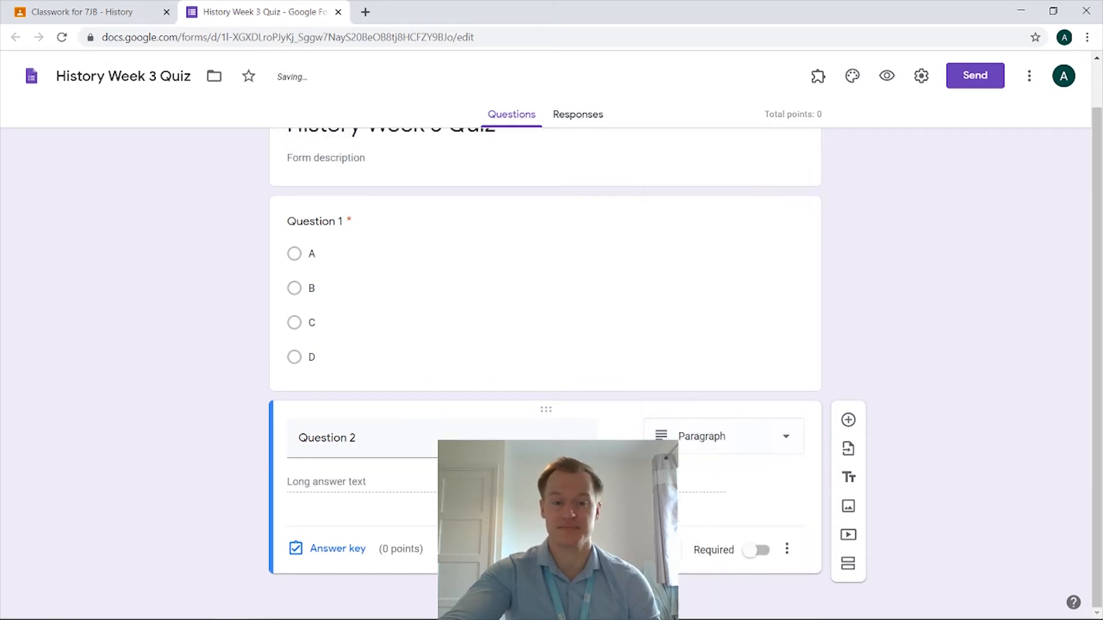
Step: Set the answer type of Question 2 to Checkboxes
click(742, 442)
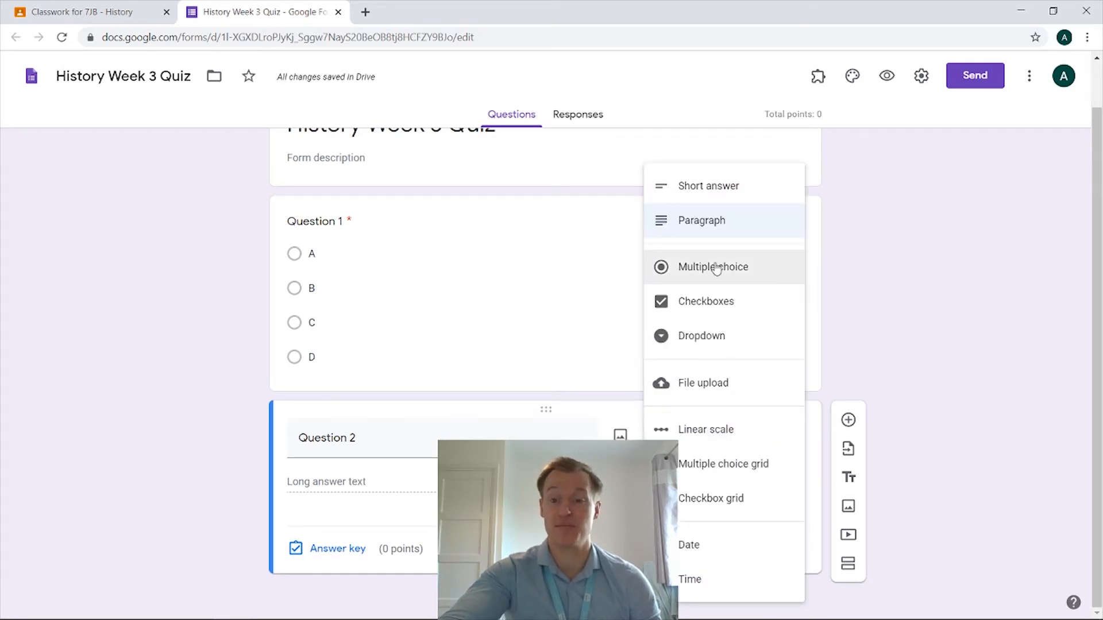
click(712, 301)
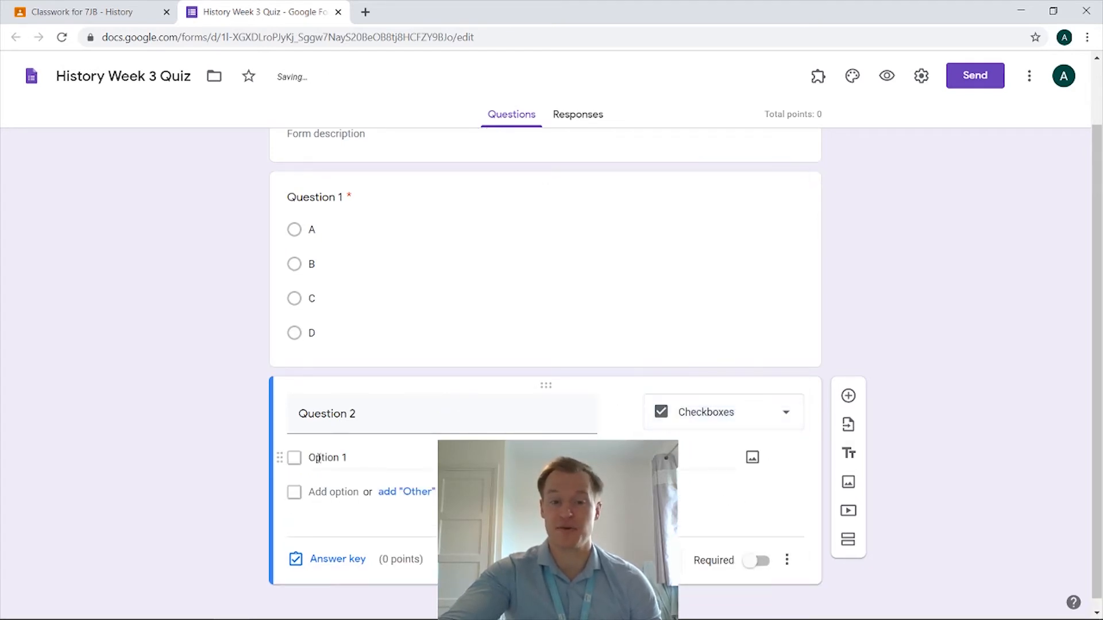
Step: Try the Dropdown, Multiple choice grid and Checkbox grid answer types on Question 2
click(750, 414)
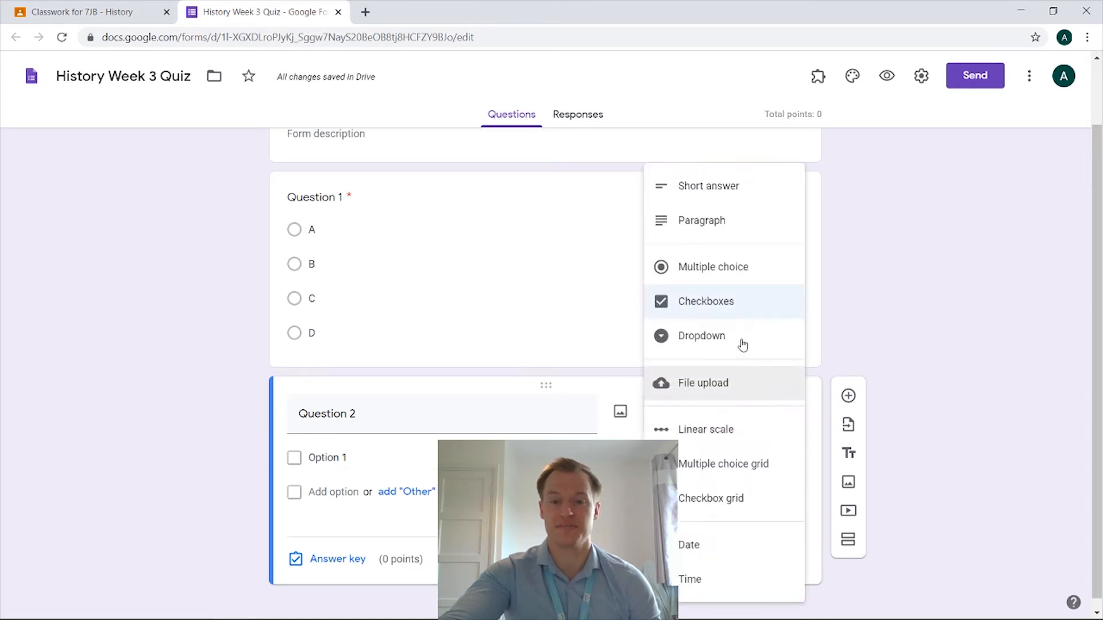
click(705, 339)
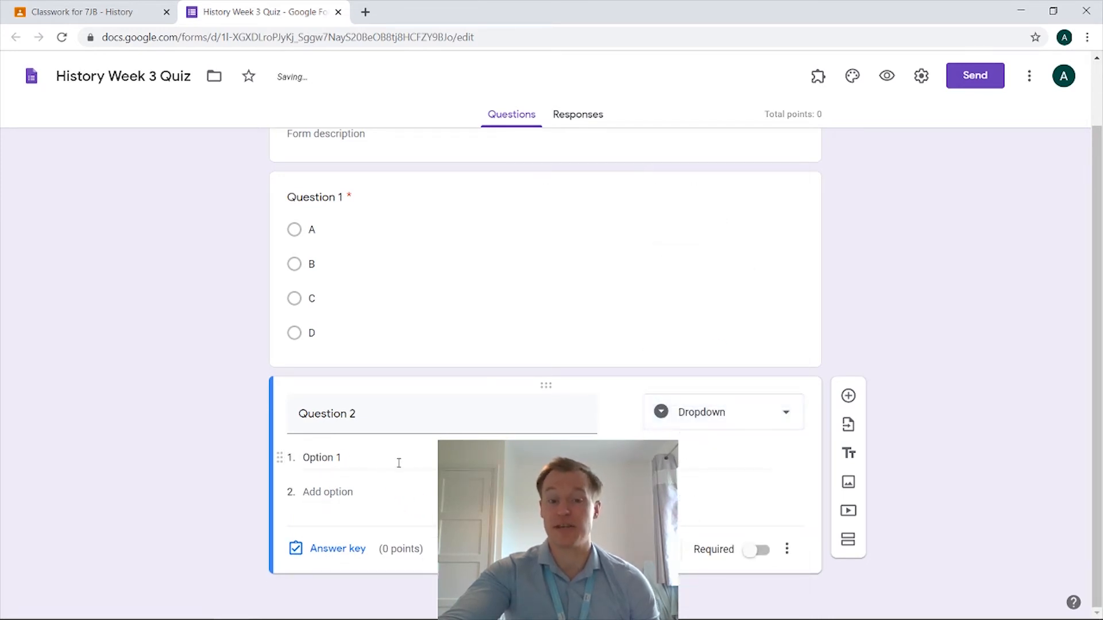
click(715, 426)
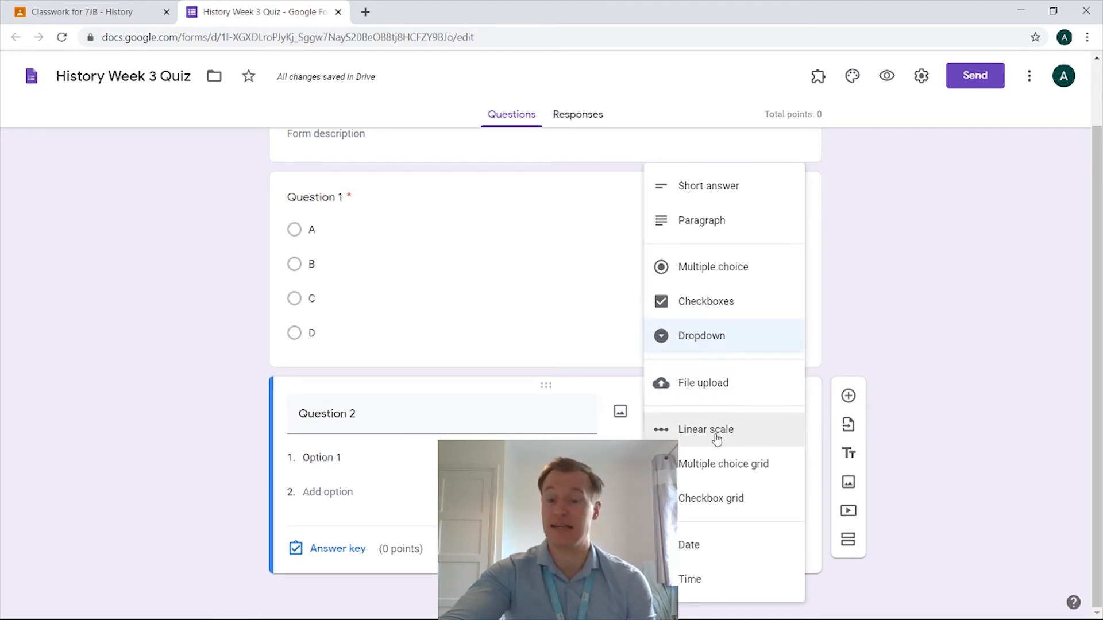
click(715, 463)
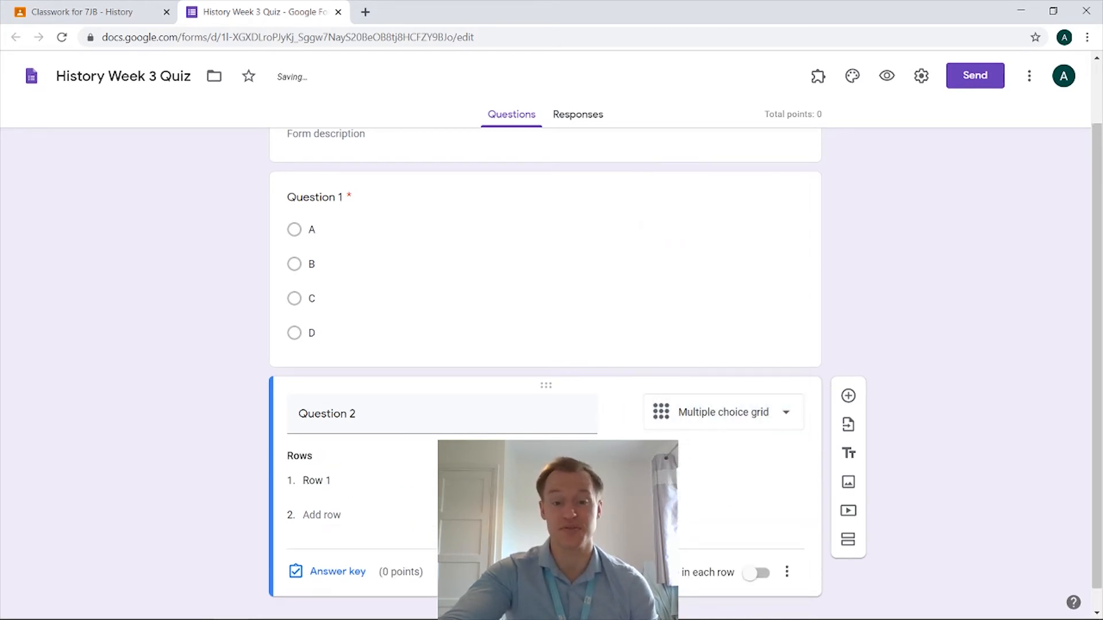
click(682, 423)
click(729, 450)
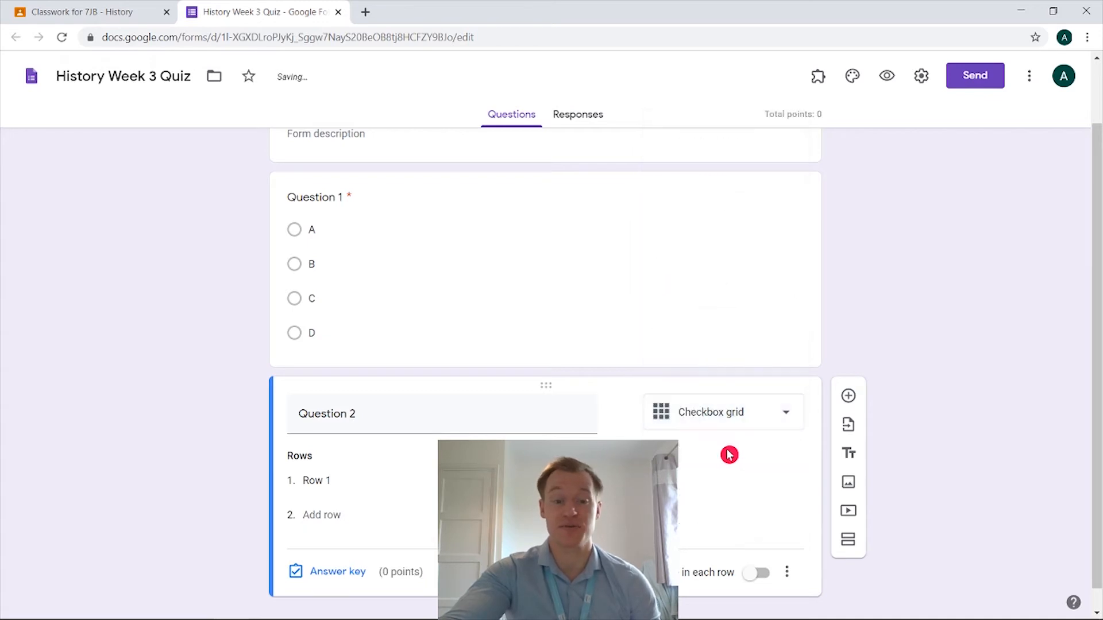
click(745, 412)
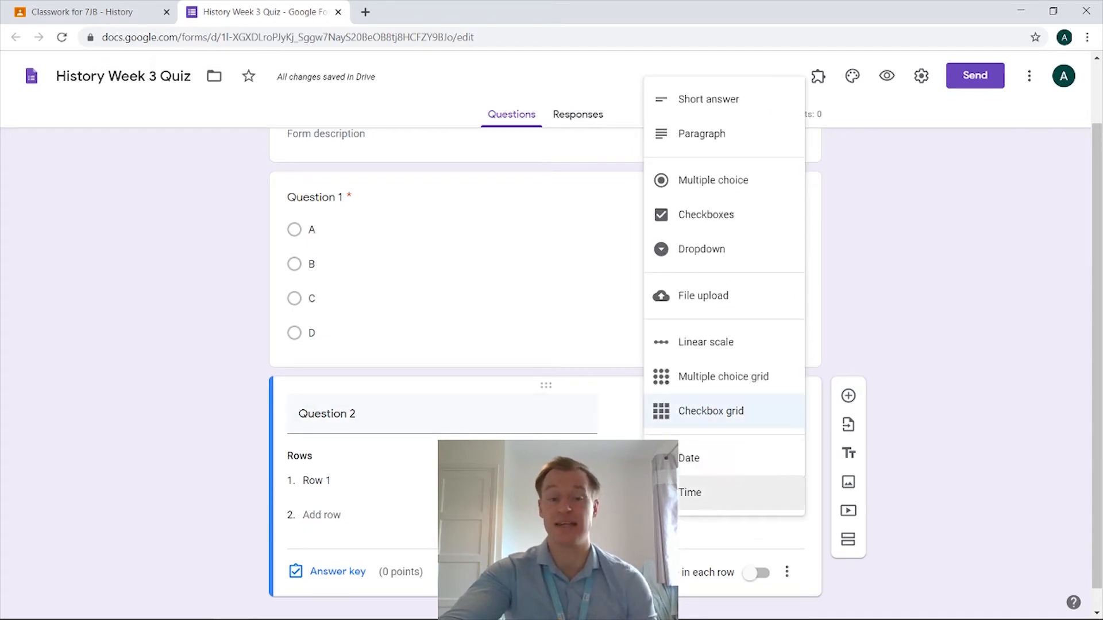
scroll(414, 506, down, 1)
click(422, 455)
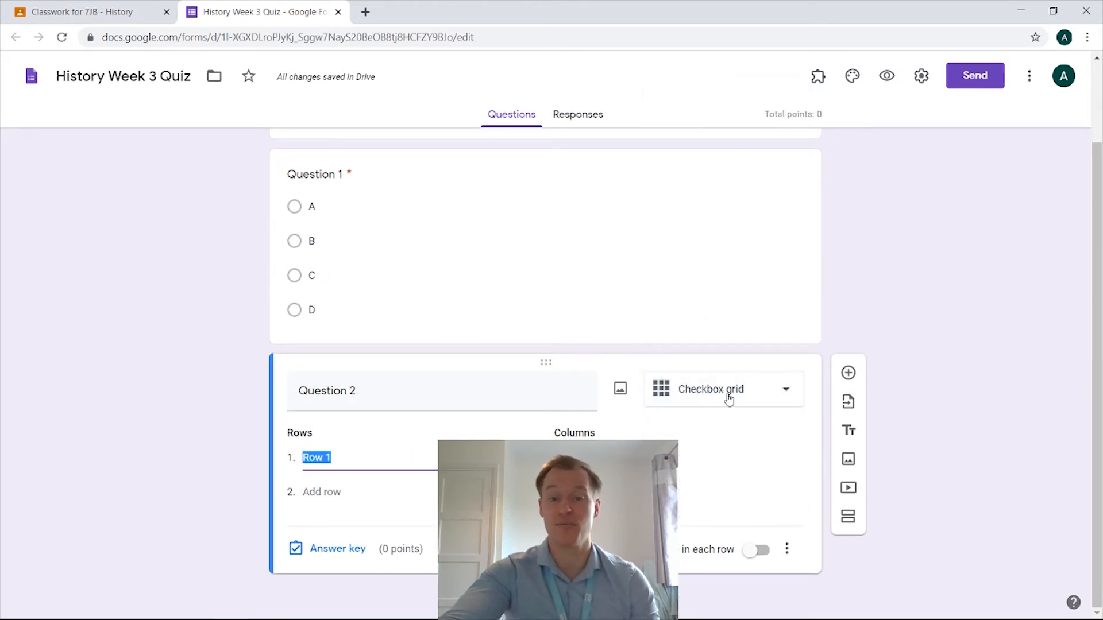
Step: Make Question 2 a required multiple choice question with the options A, B, C and D
click(729, 393)
click(727, 159)
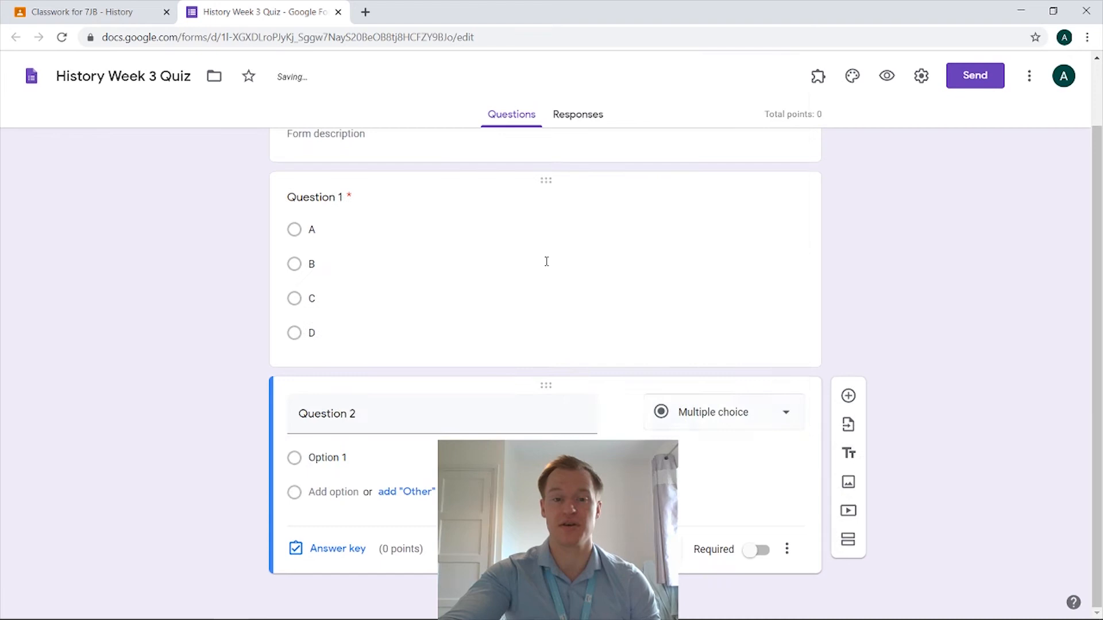
click(347, 454)
text(A)
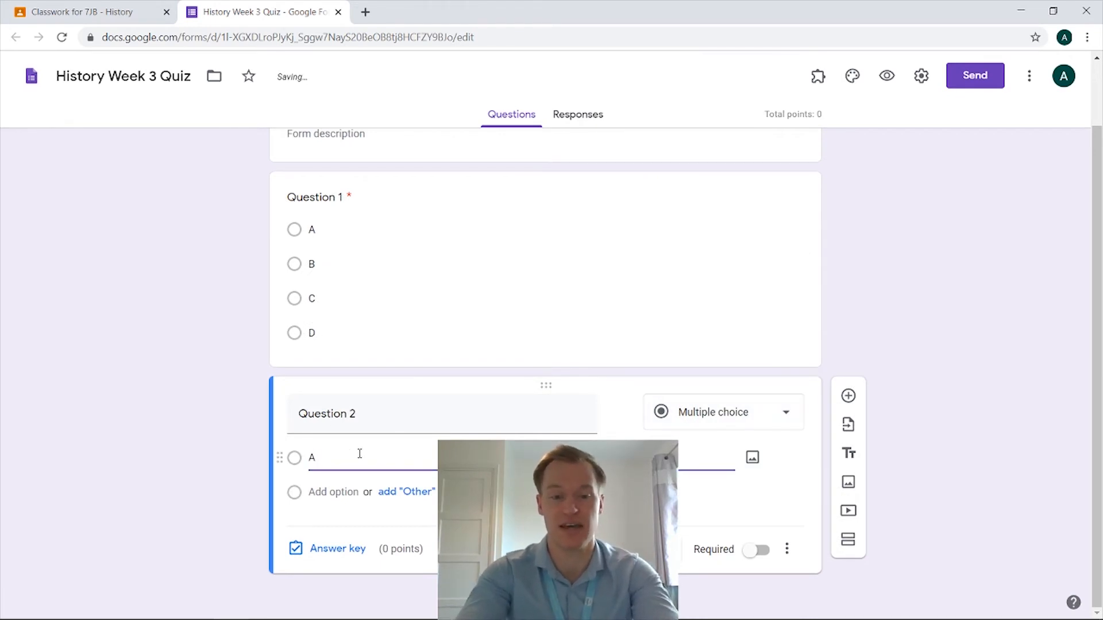
key(Return)
text(B)
key(Return)
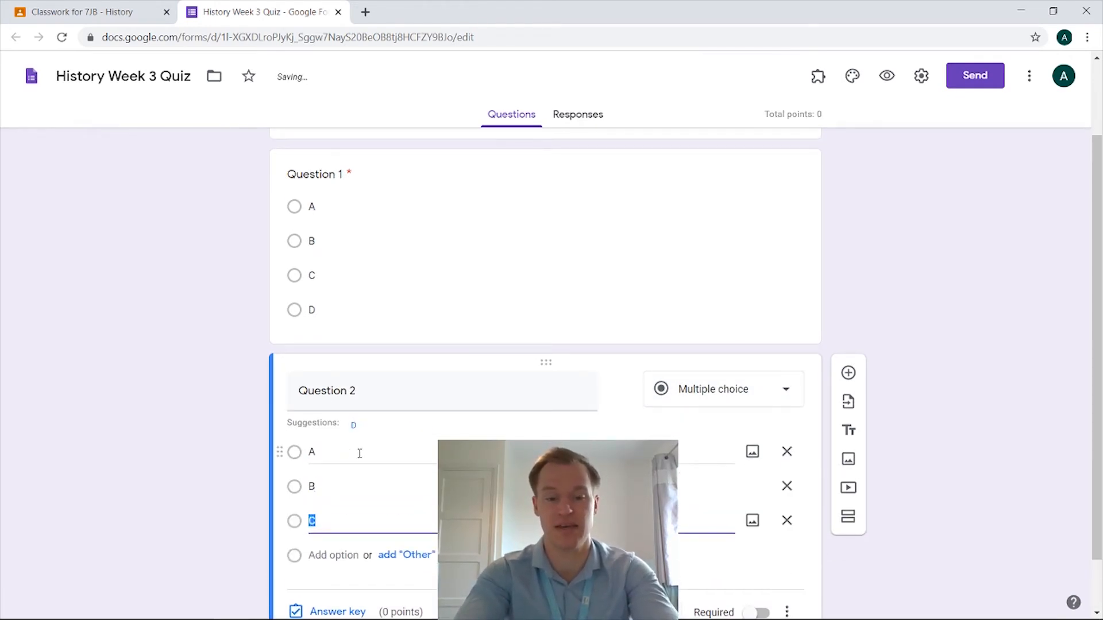
text(C)
key(Return)
text(D)
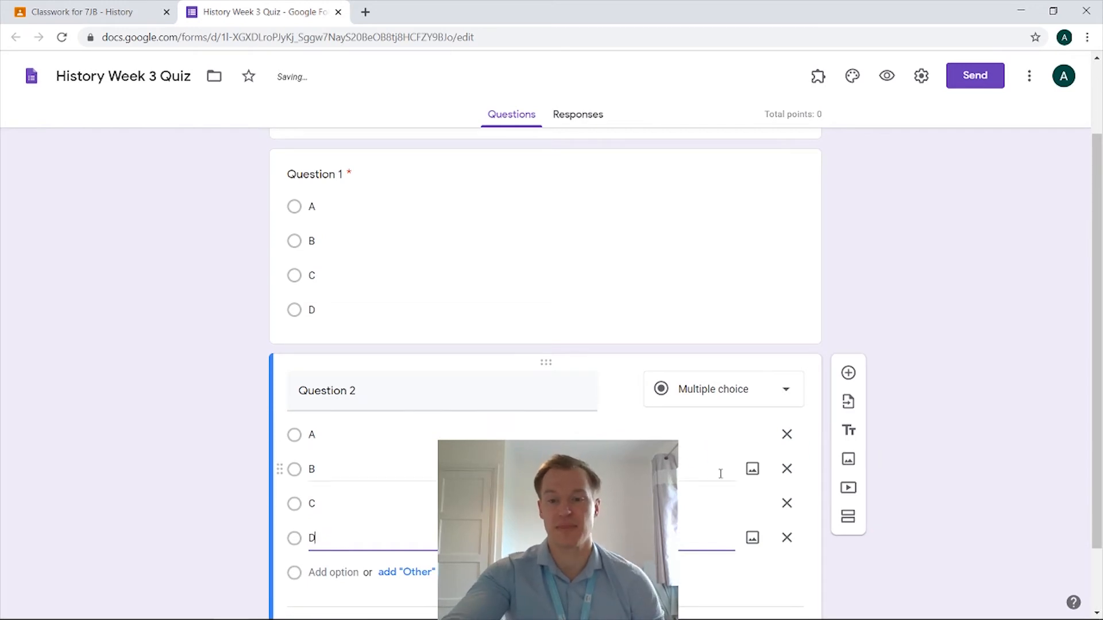
scroll(718, 467, down, 2)
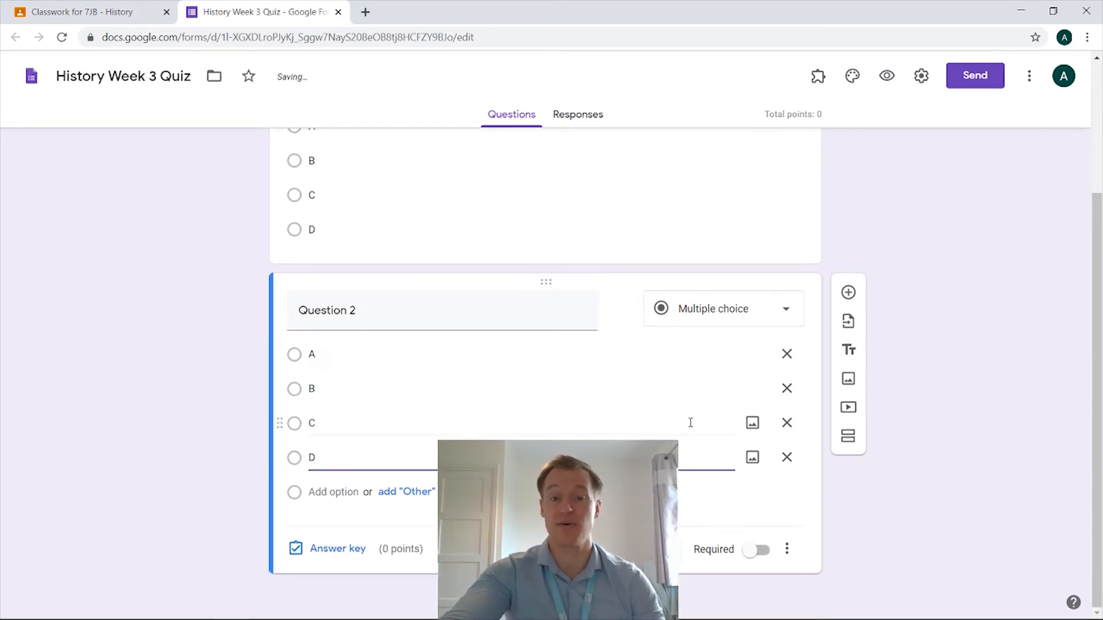
click(751, 552)
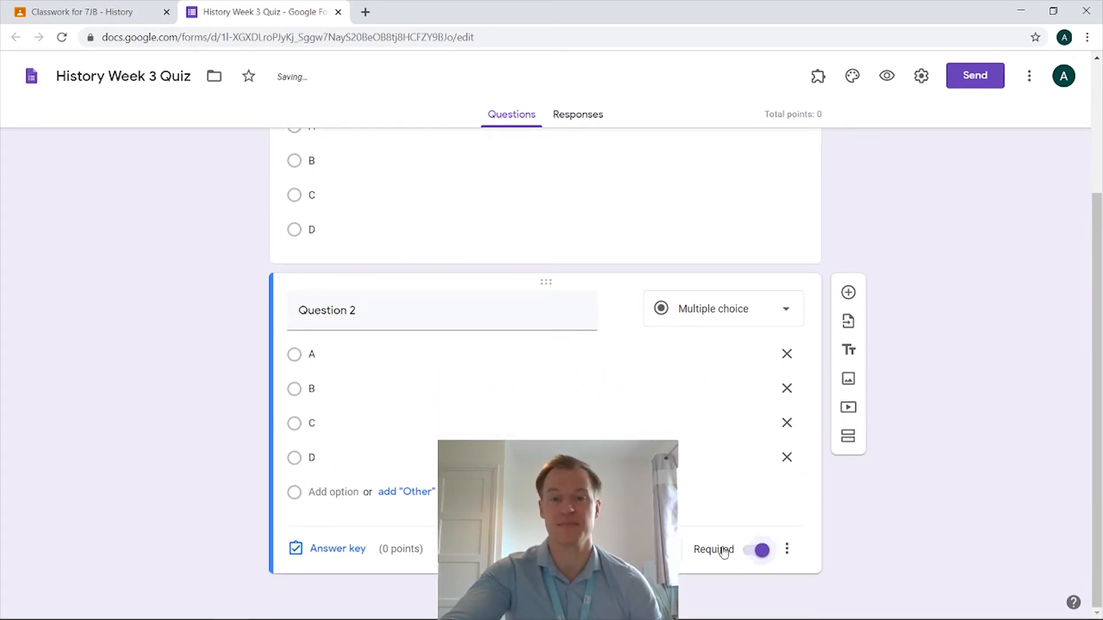
Step: Duplicate Question 2 and title the copy "Question 3"
scroll(563, 386, up, 3)
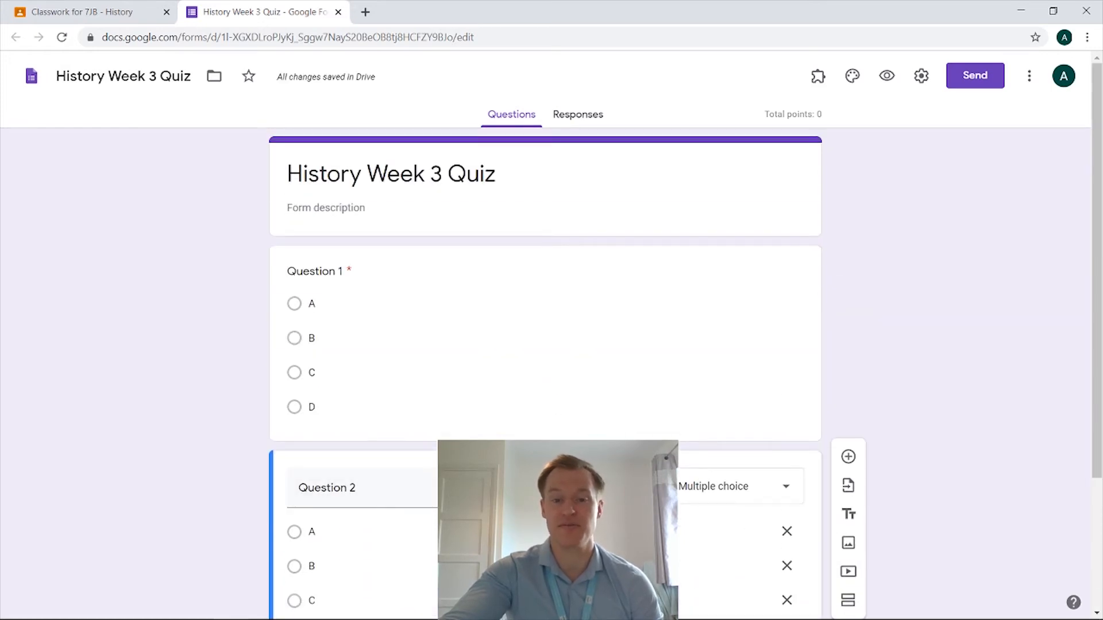
mouse_move(545, 460)
mouse_down()
mouse_move(536, 249)
mouse_move(545, 462)
mouse_move(549, 259)
mouse_move(537, 249)
mouse_move(545, 464)
mouse_up()
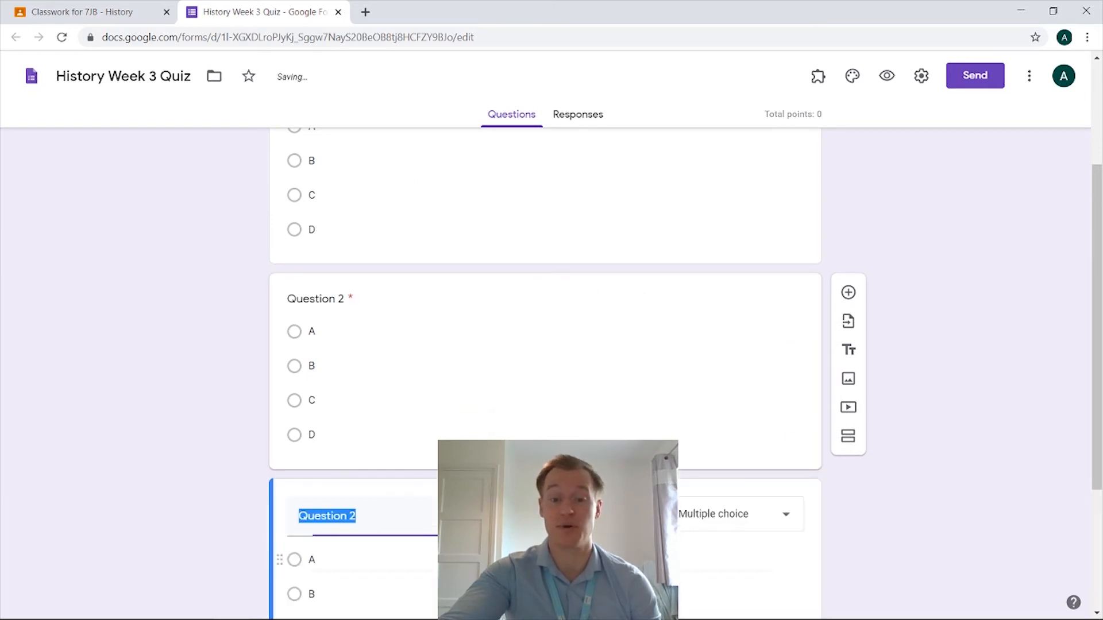
click(382, 327)
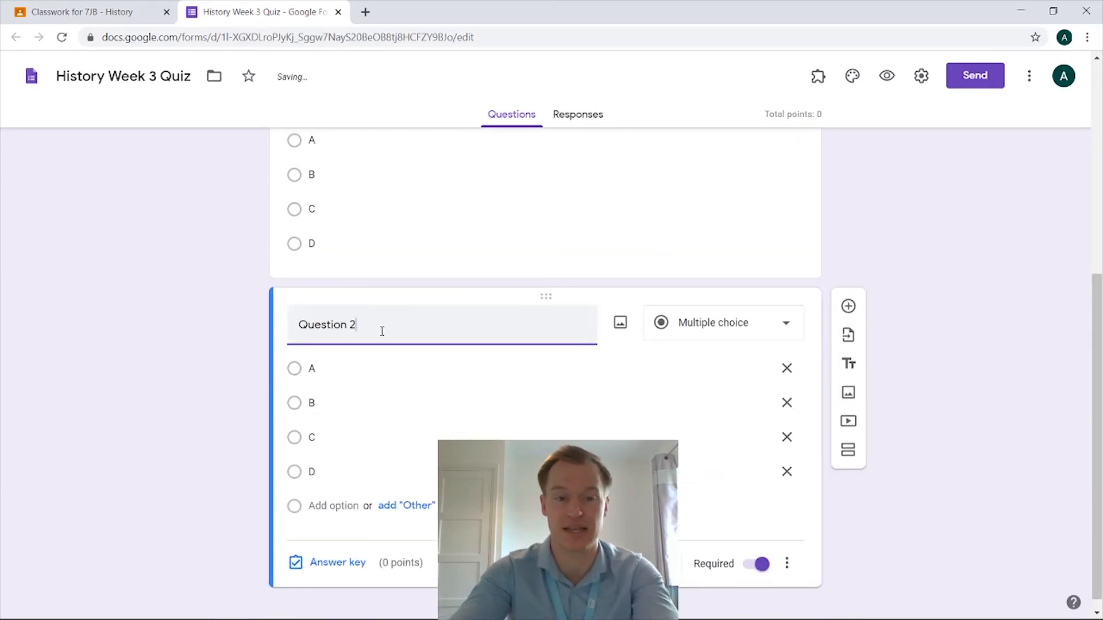
key(BackSpace)
text(3)
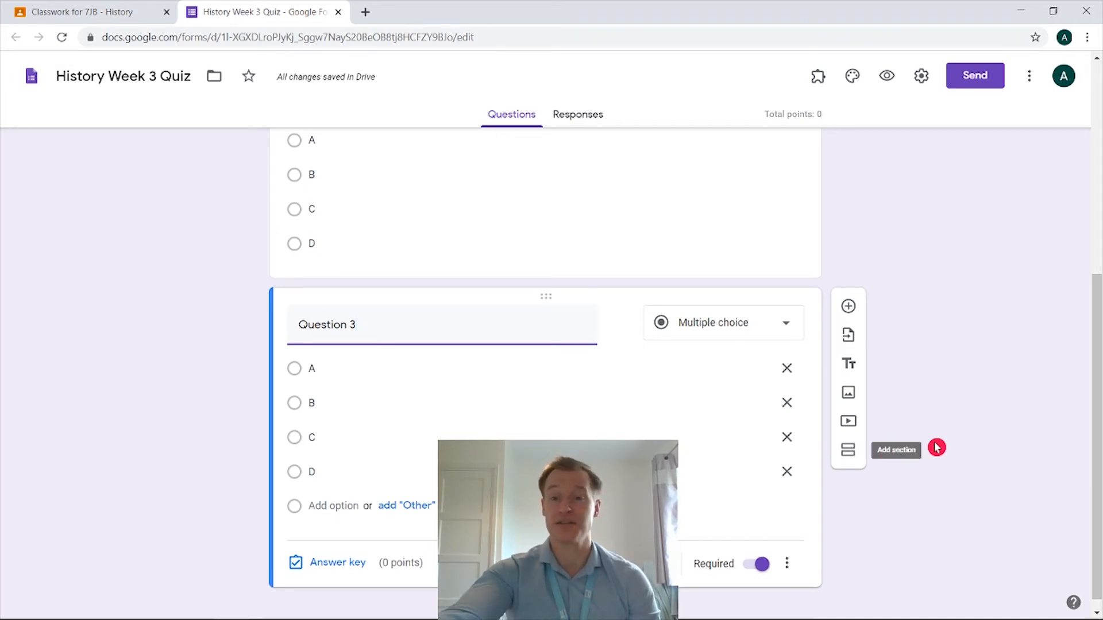
Step: Create a new linked spreadsheet named "History Week 3 Quiz (Responses)" to collect the form's responses
scroll(940, 446, up, 6)
scroll(938, 323, down, 6)
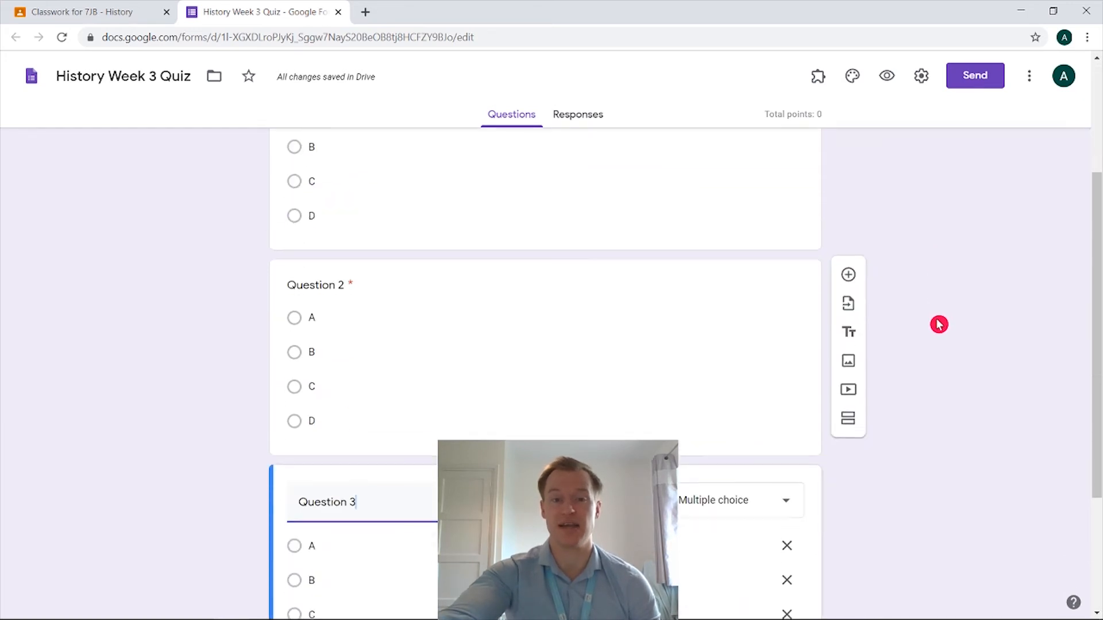
click(577, 115)
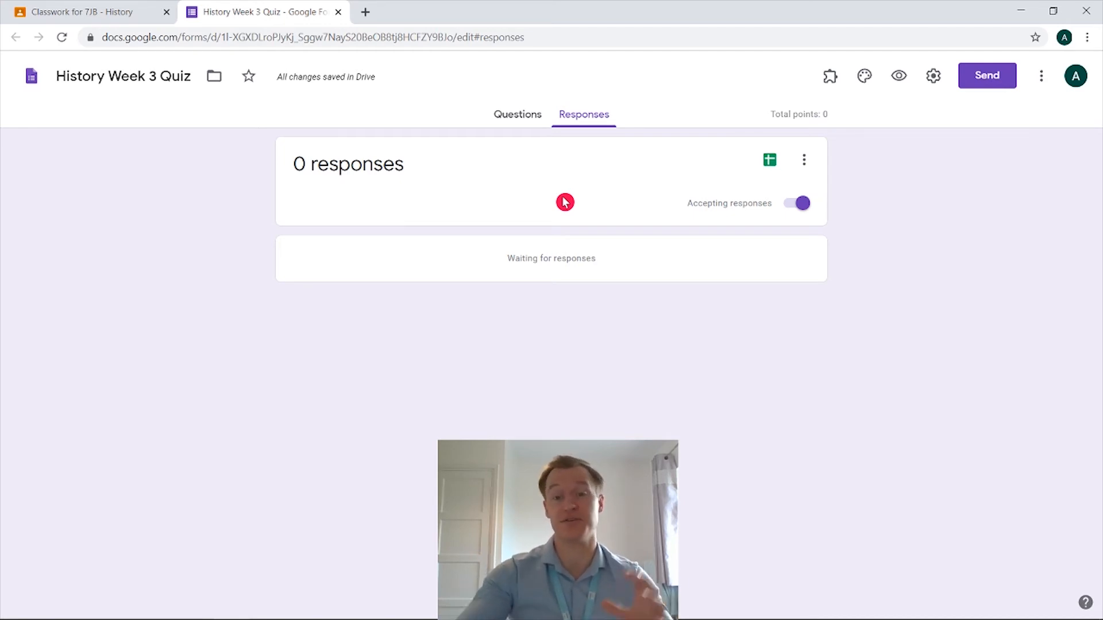
click(770, 162)
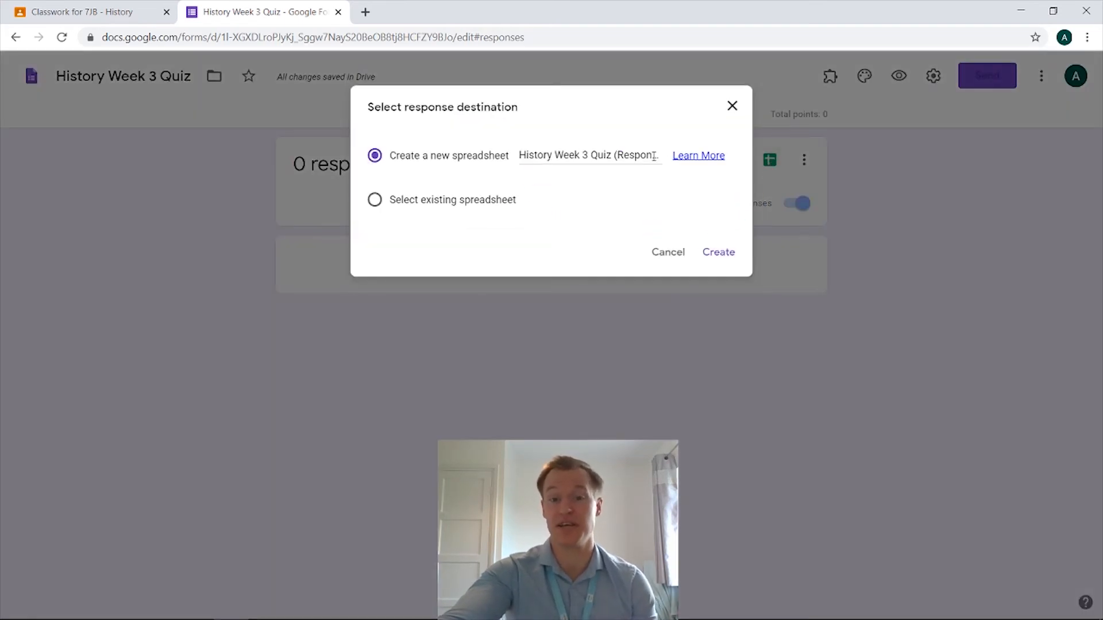
click(719, 252)
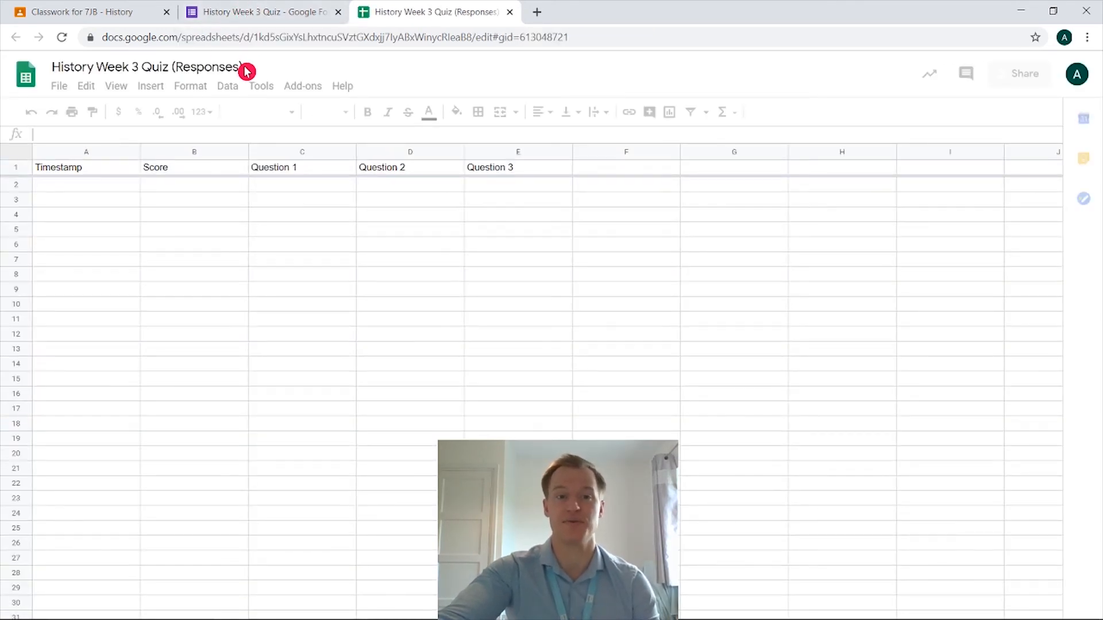
Step: Return to the quiz form and look through the additional options for its responses
click(278, 11)
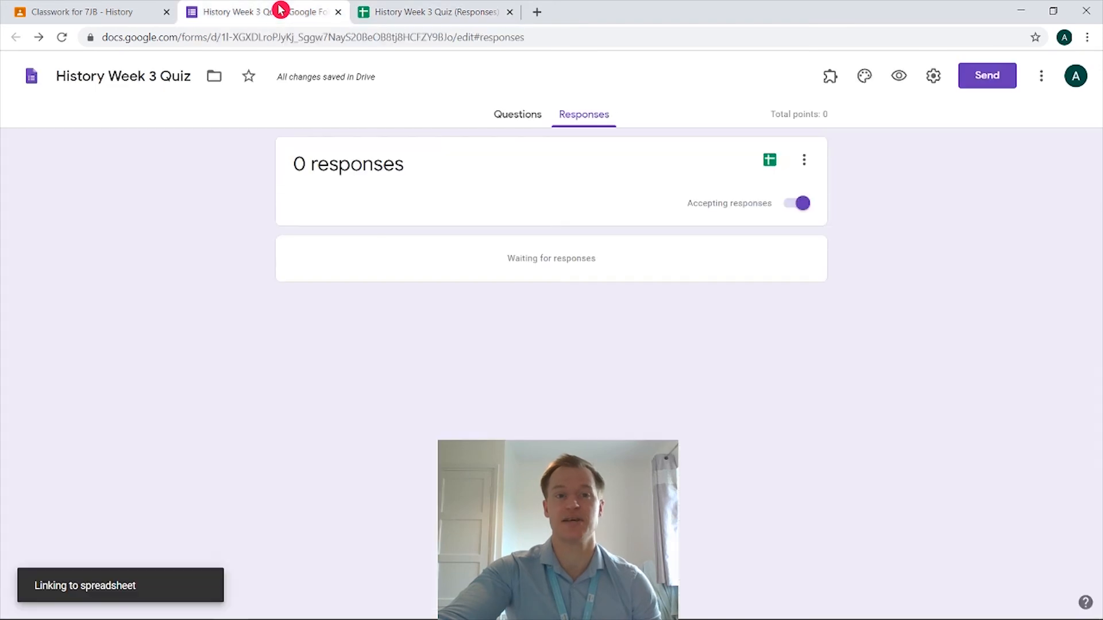
click(803, 161)
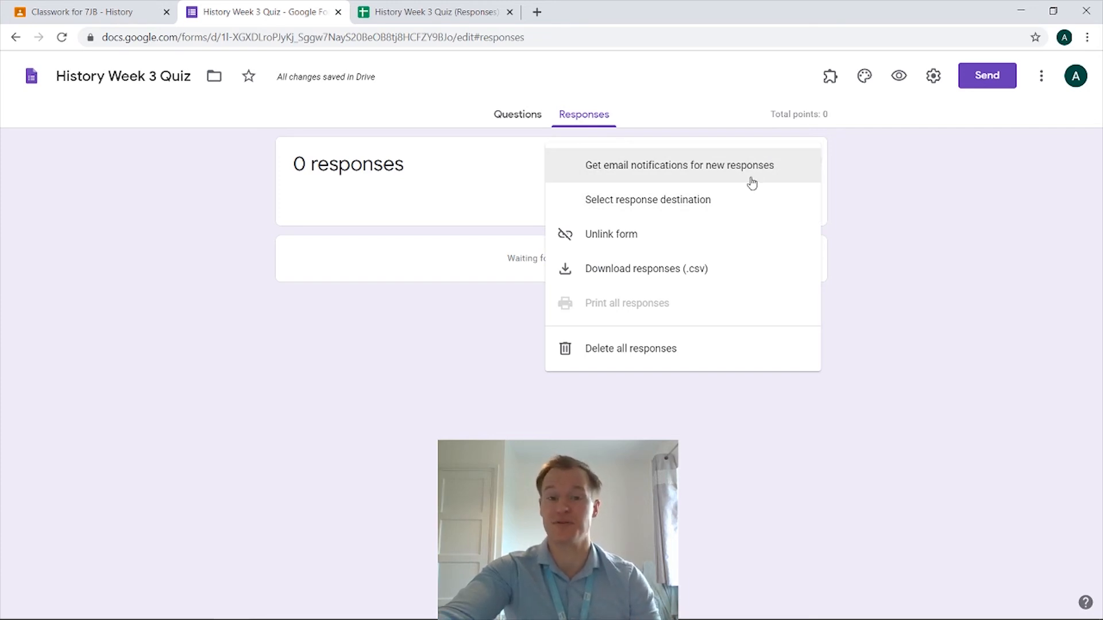
click(925, 204)
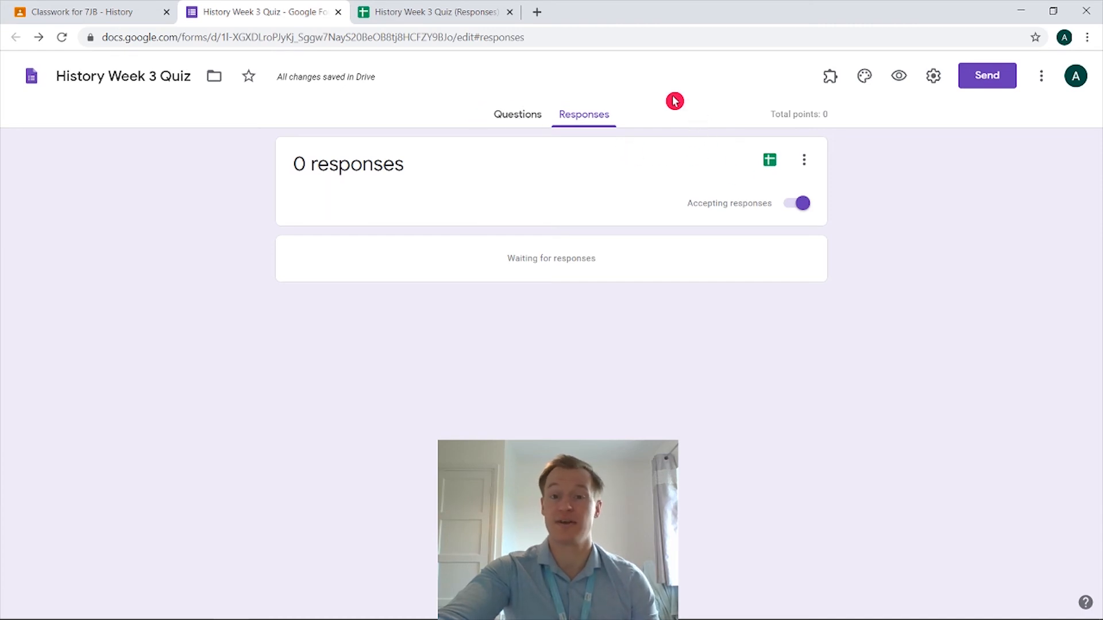
Step: Switch back to Google Classroom, reload the page and open the draft assignment "History Week 3 Quiz" for editing
click(117, 13)
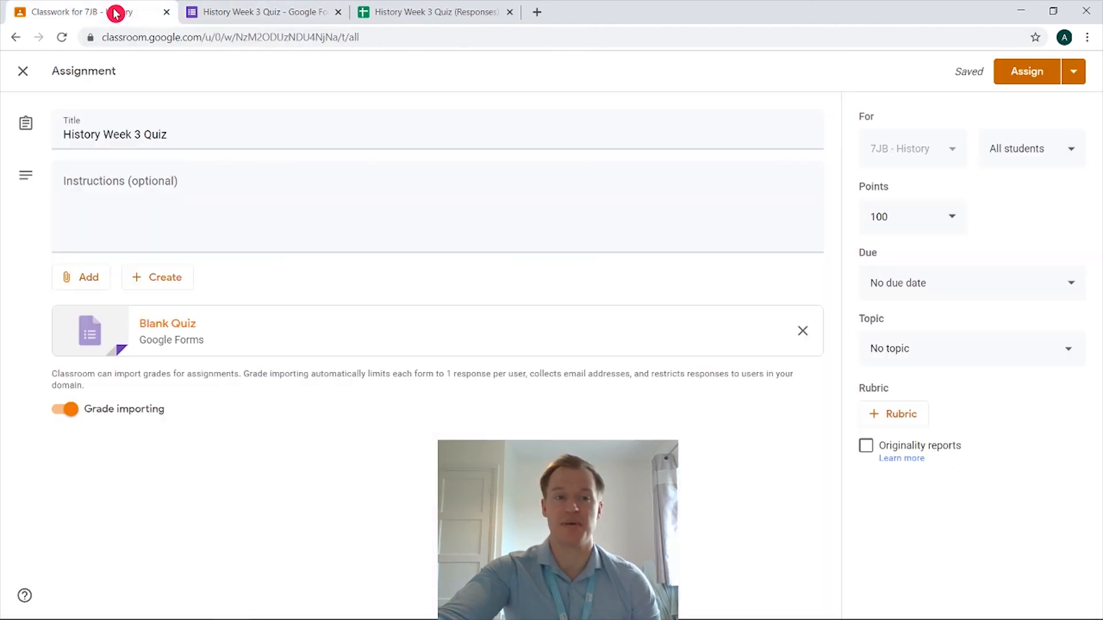
click(62, 40)
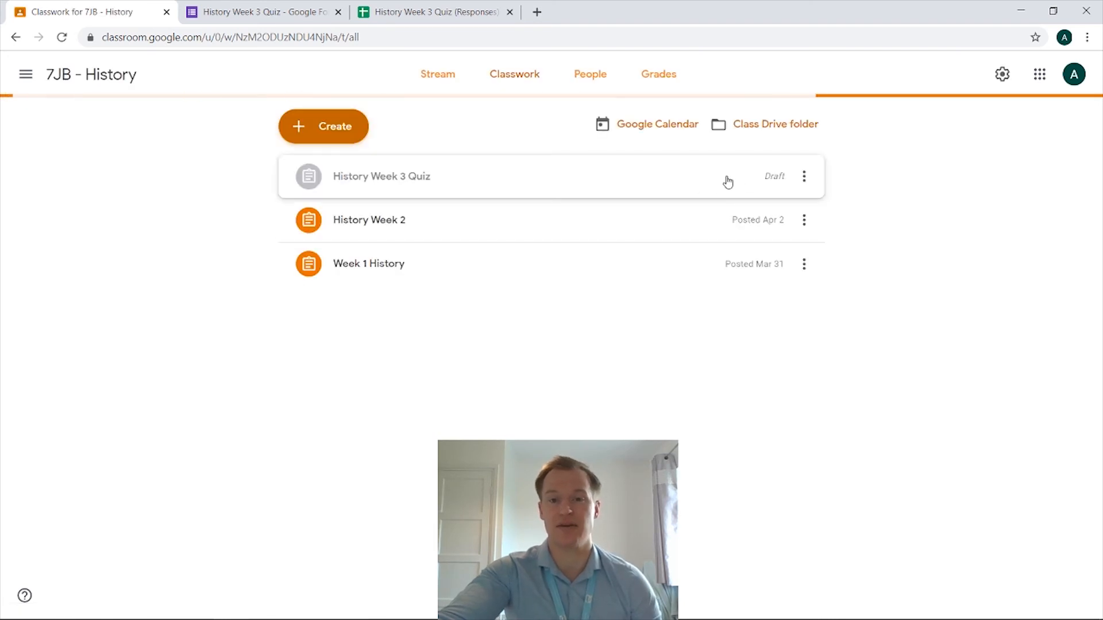
click(406, 177)
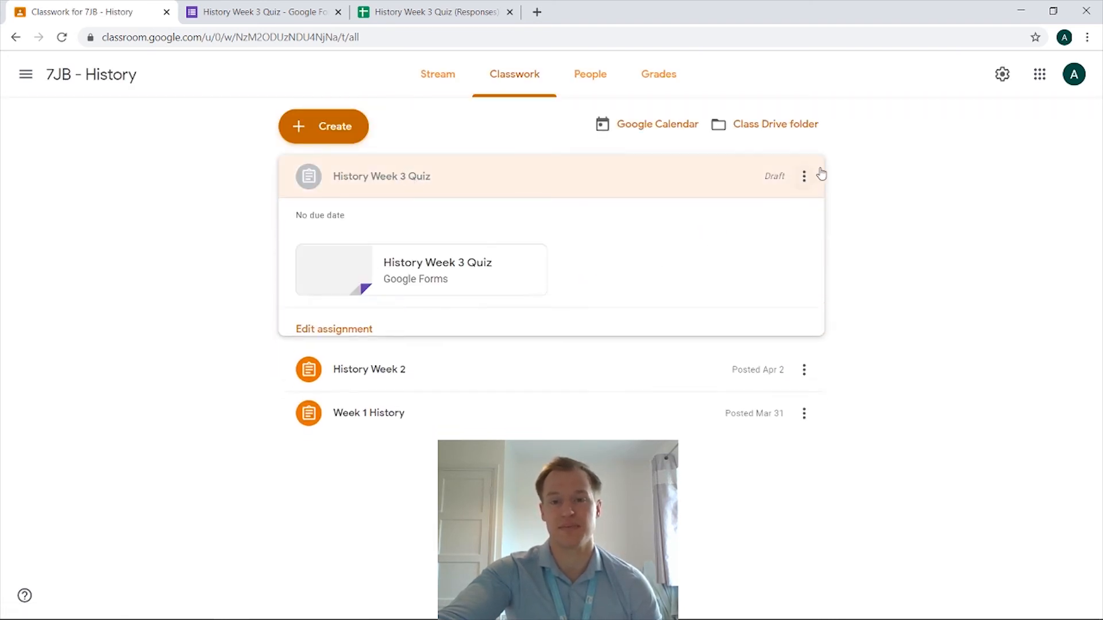
click(331, 331)
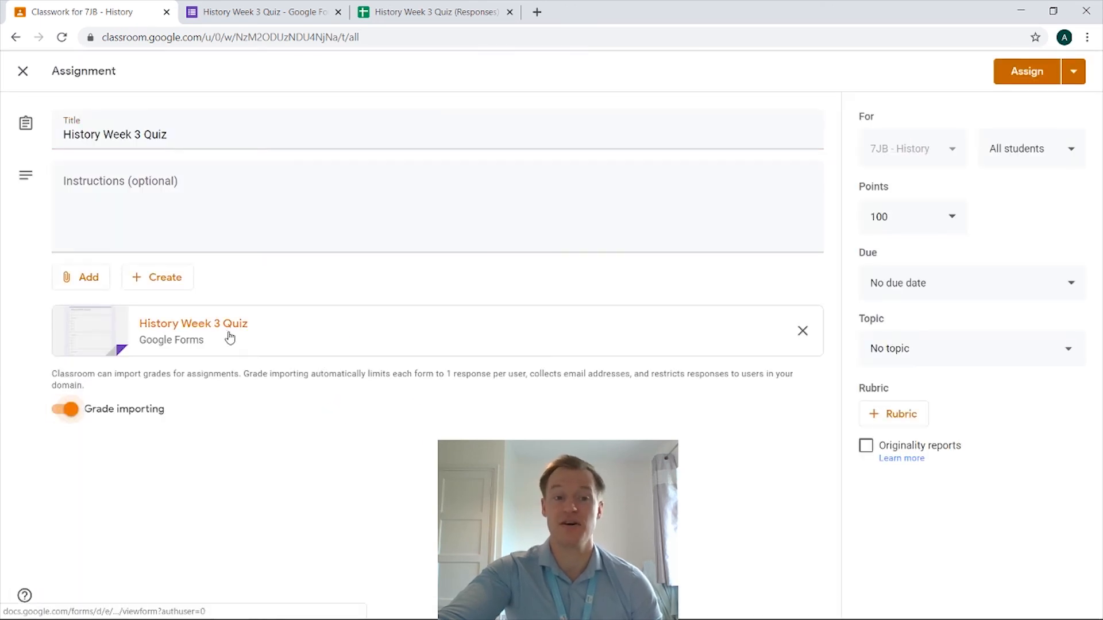
click(376, 546)
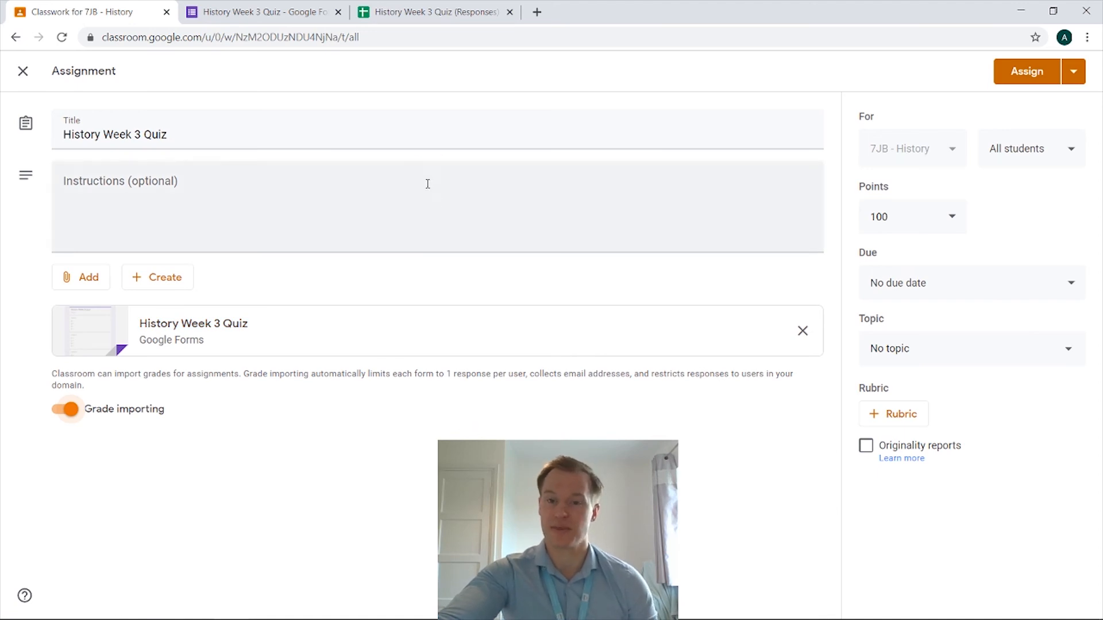
click(787, 262)
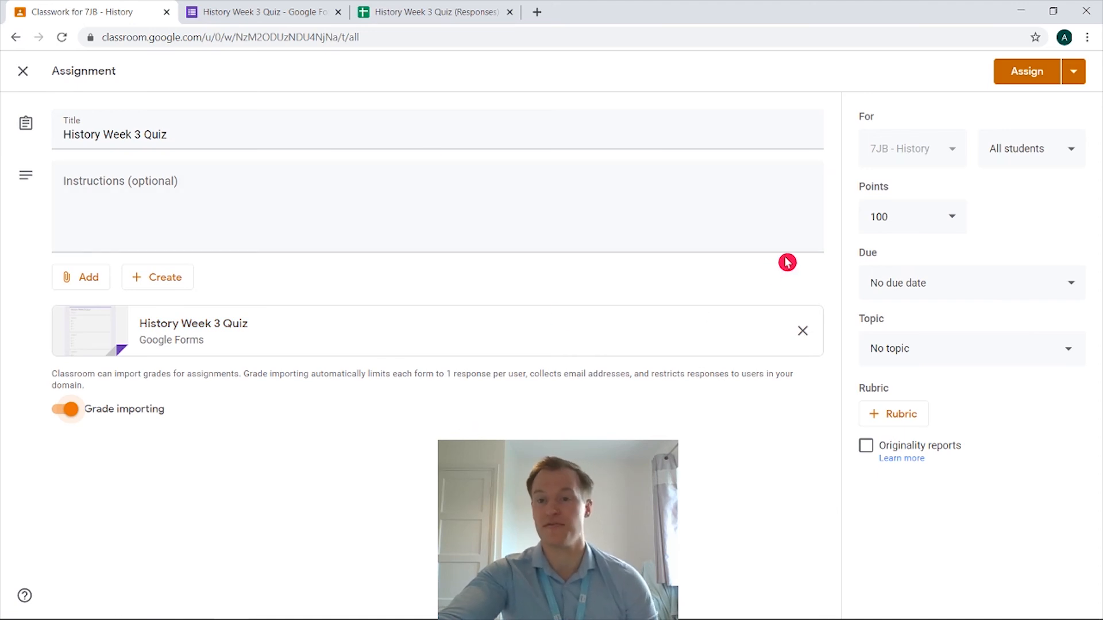
Step: Examine the student selection, due date and topic options of the assignment
click(1041, 151)
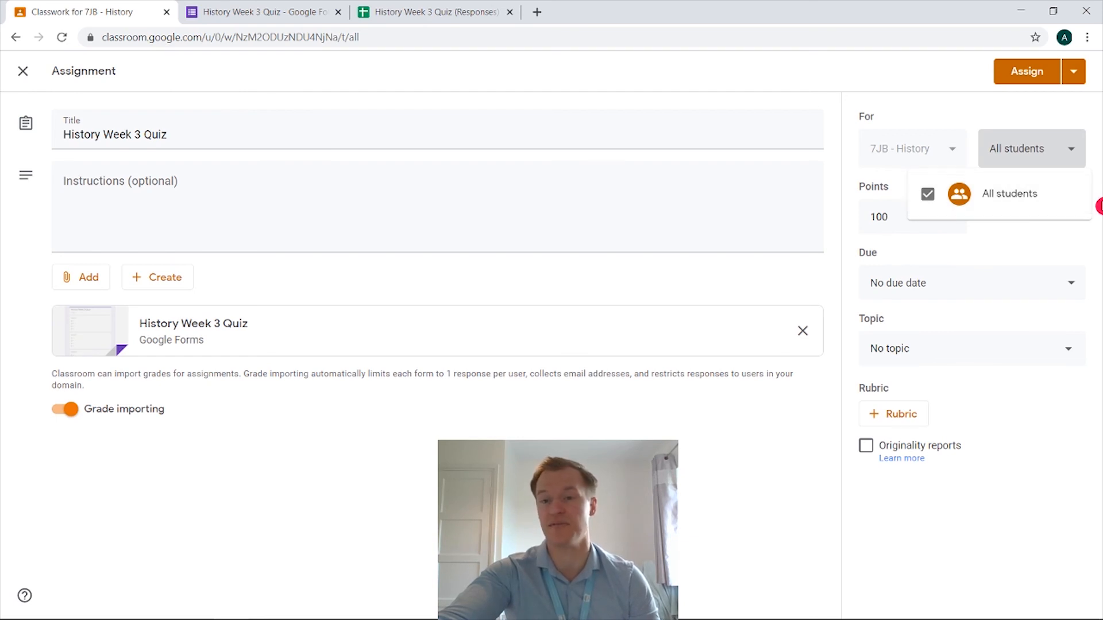
click(727, 445)
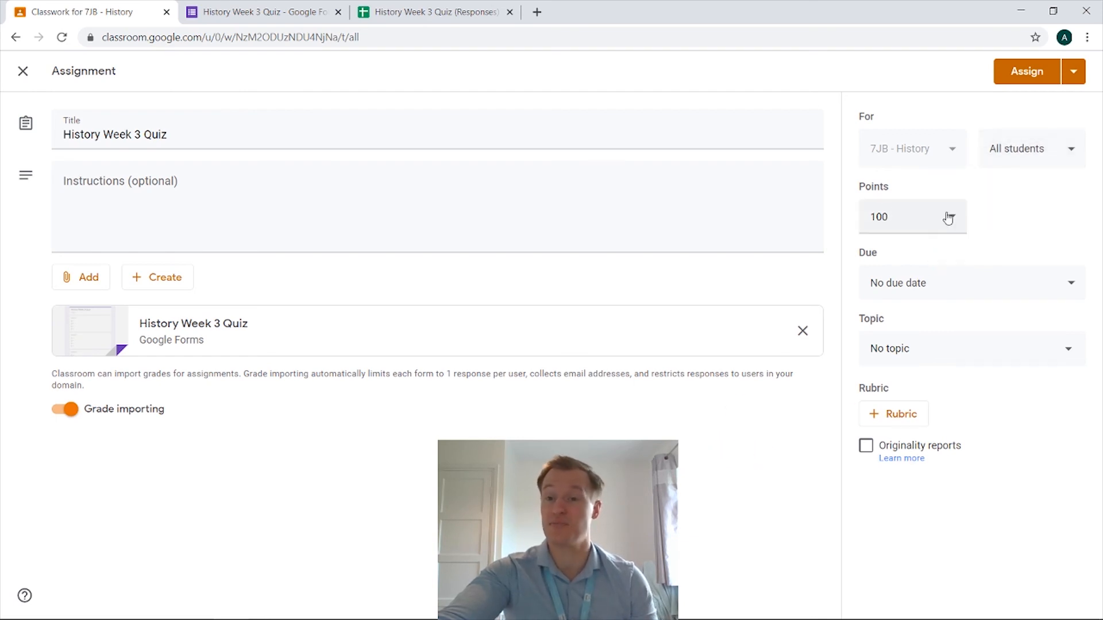
click(956, 284)
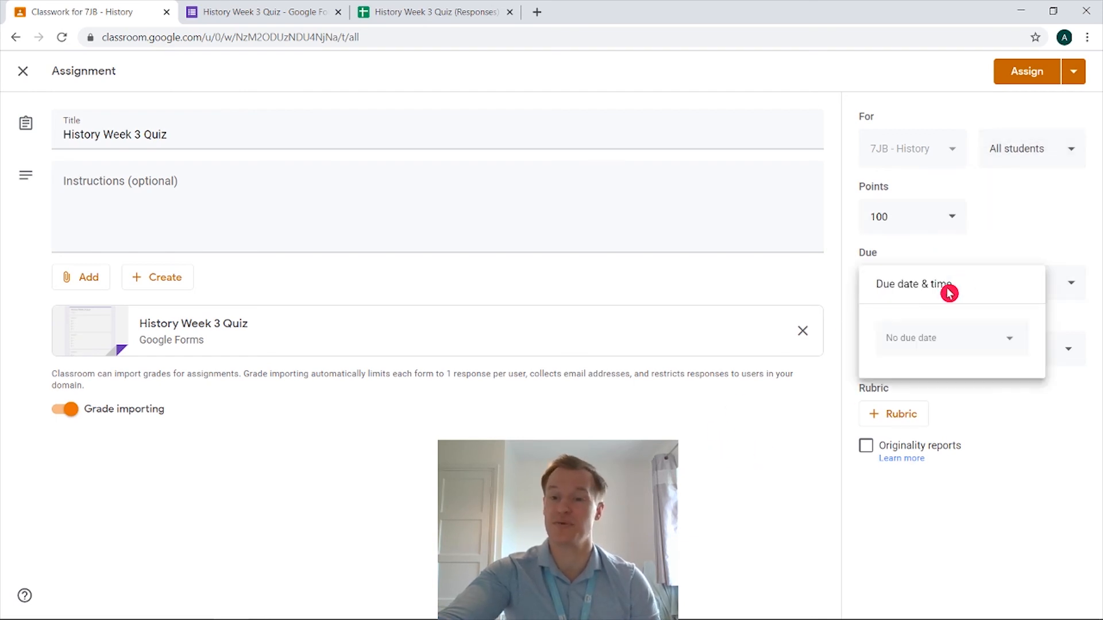
click(716, 452)
click(965, 362)
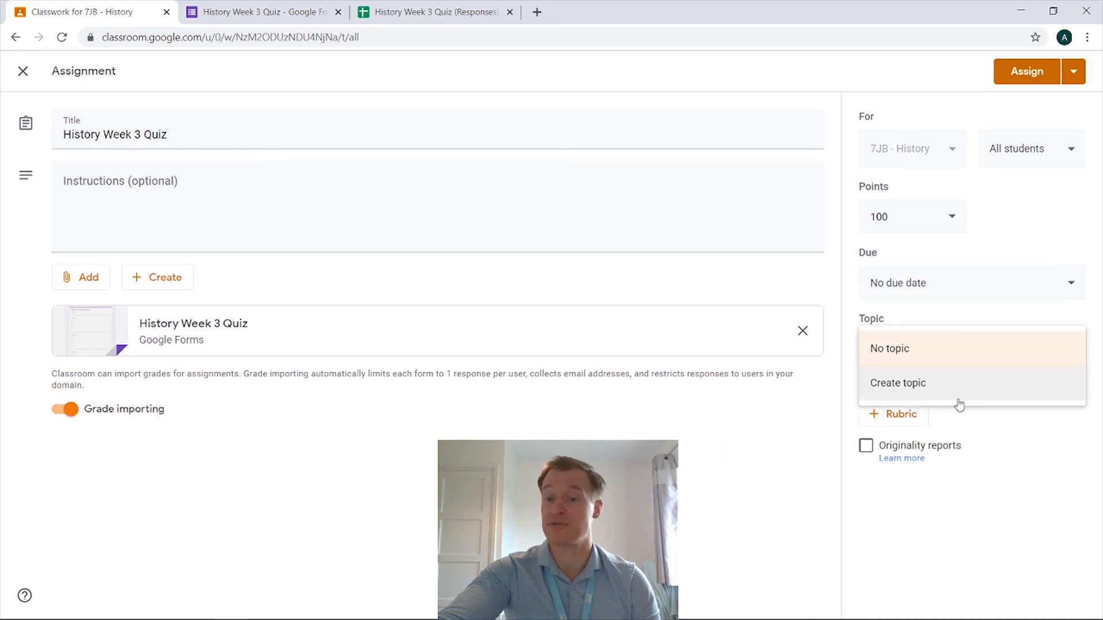
click(727, 499)
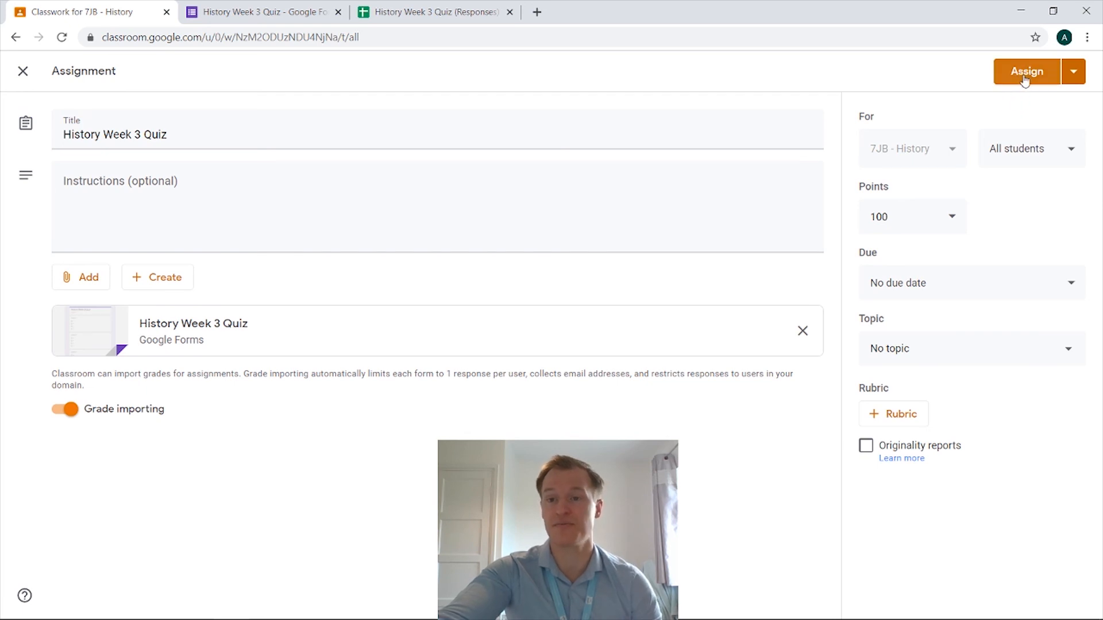
Step: Assign "History Week 3 Quiz" to the class immediately and view its post in the 7JB - History stream
click(1081, 74)
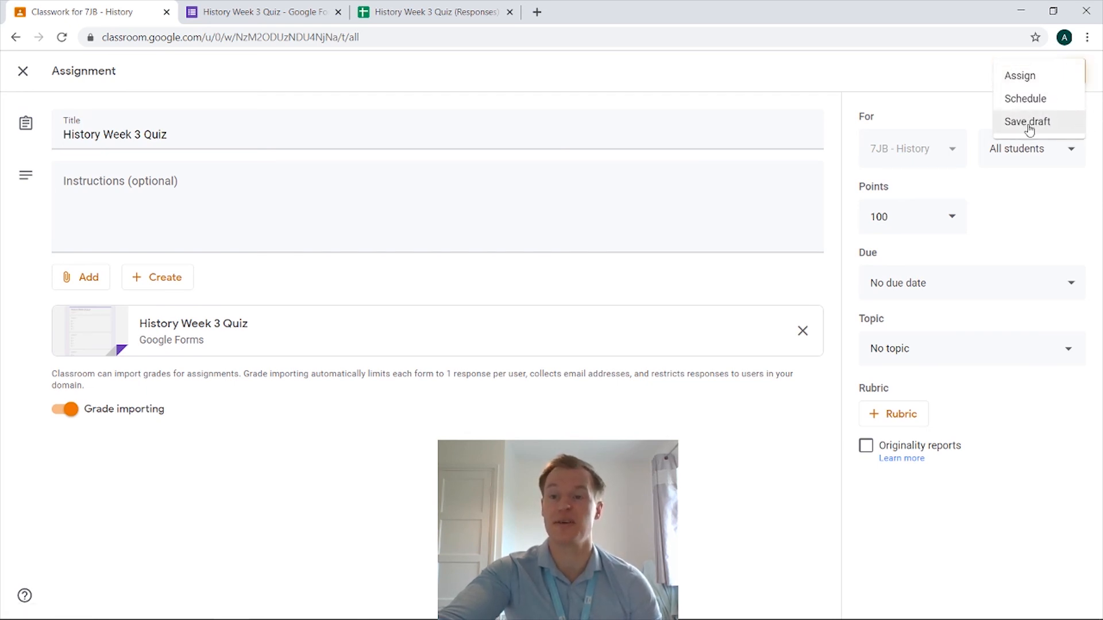
click(940, 89)
click(1026, 75)
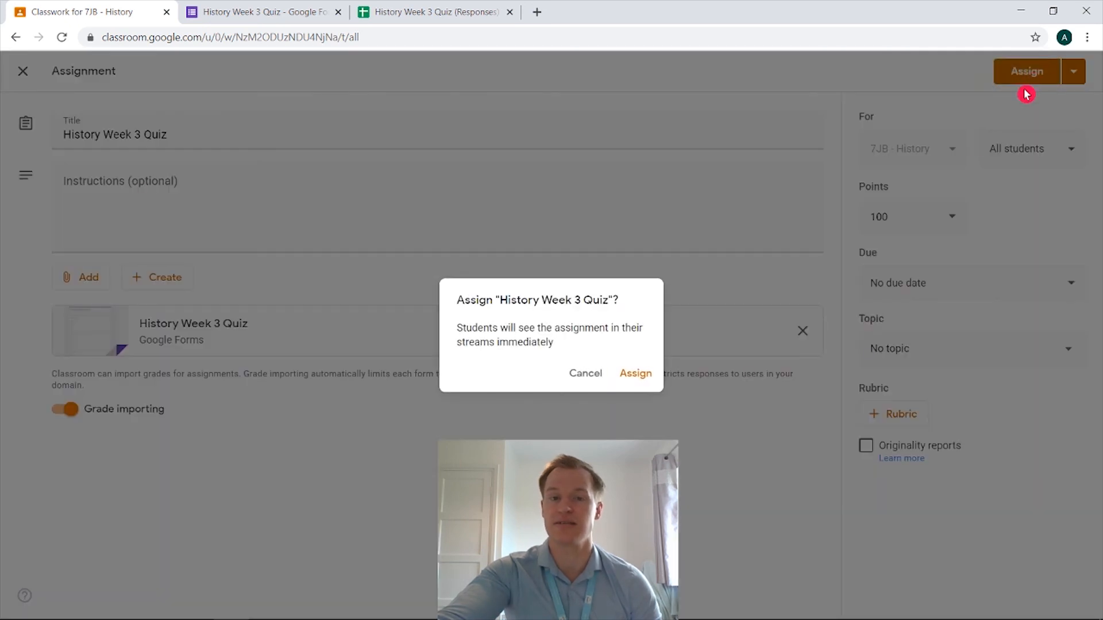
click(638, 374)
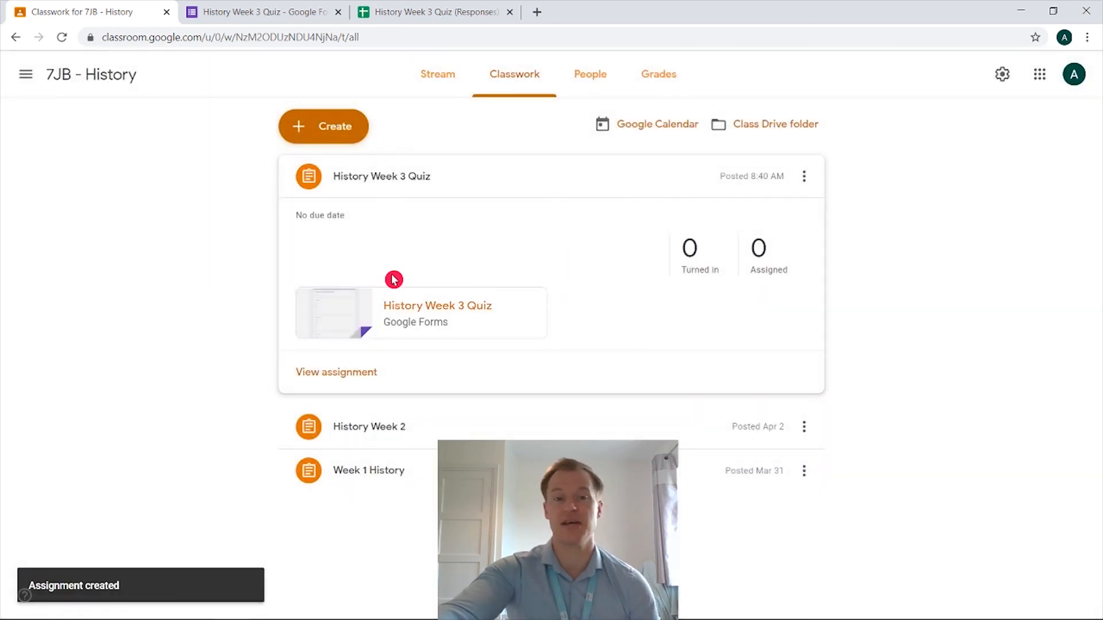
click(438, 75)
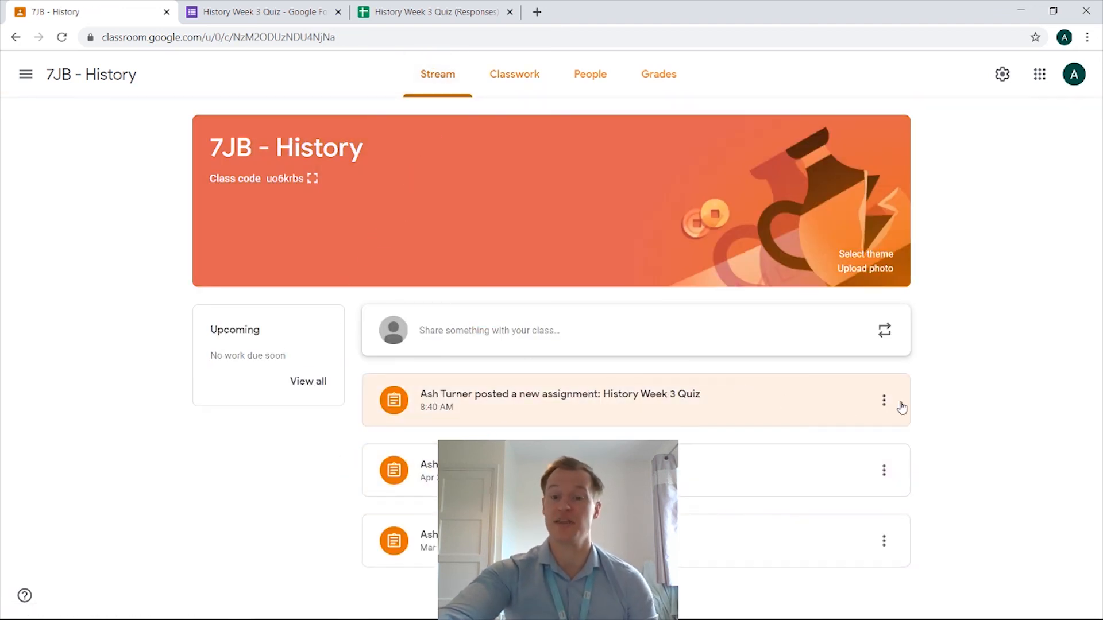
click(931, 403)
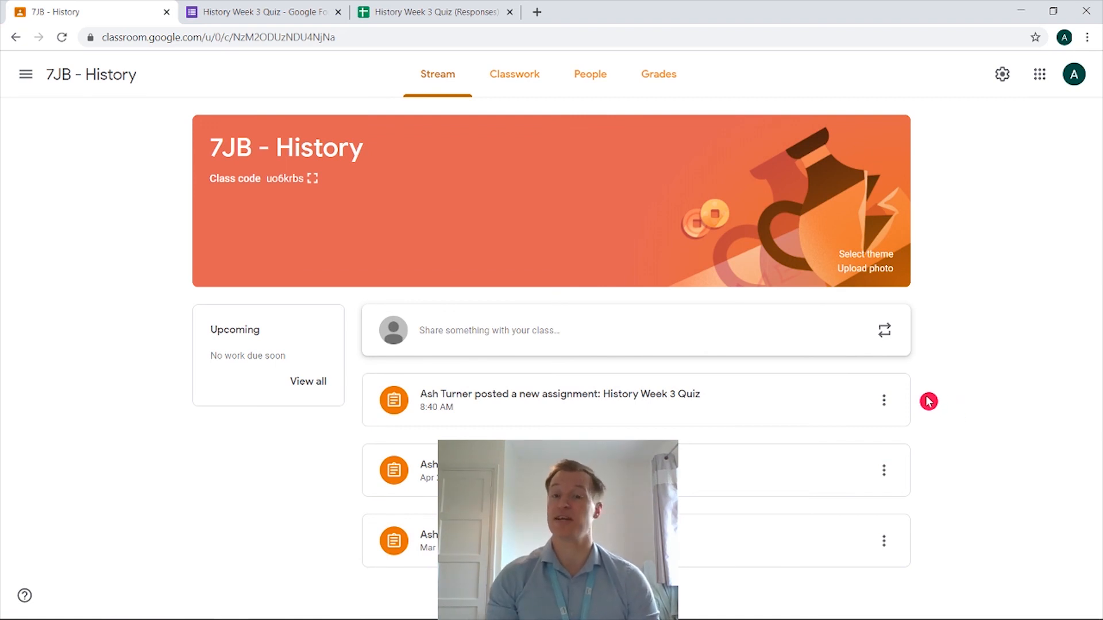